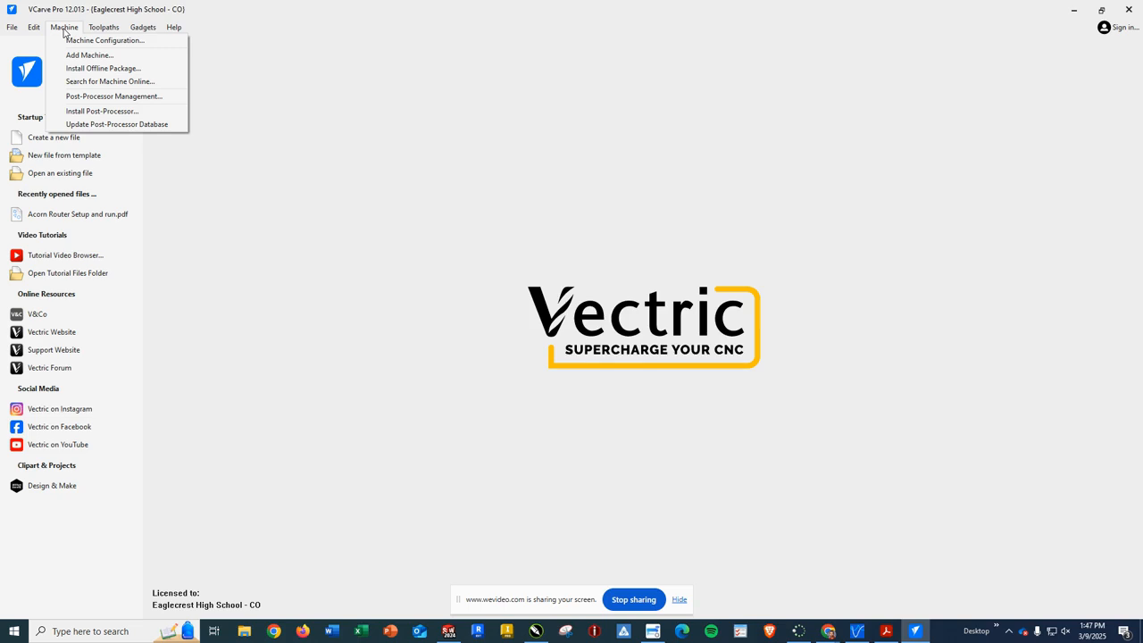
Open the machine configuration management and examine the existing Large and Desktop machine configurations.
left_click(90, 41)
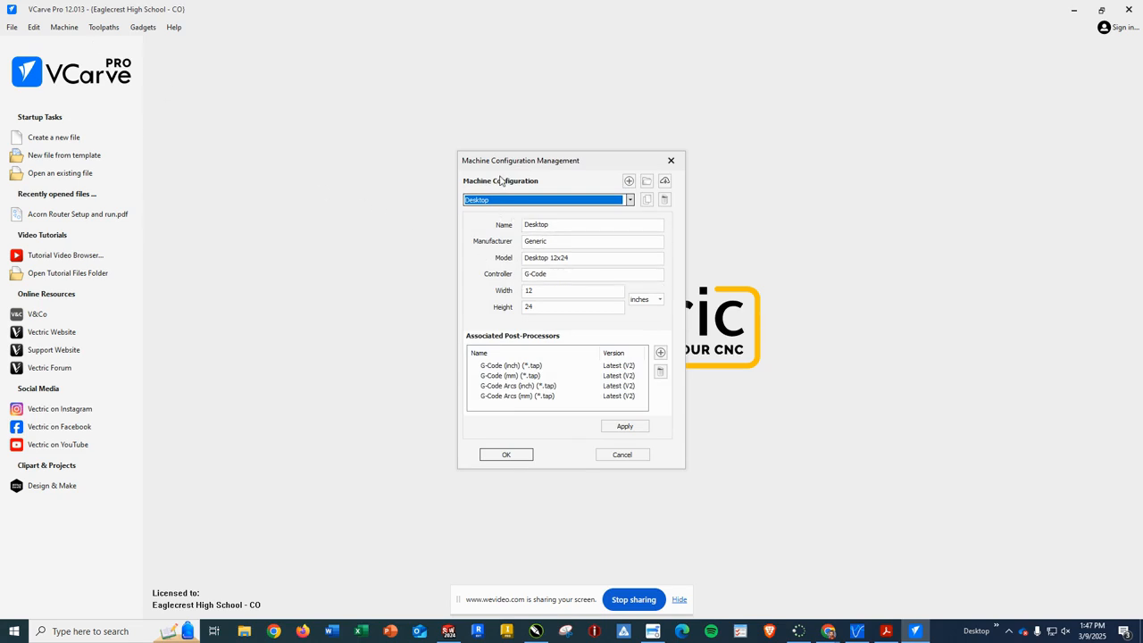
left_click(630, 200)
left_click(620, 219)
left_click(629, 202)
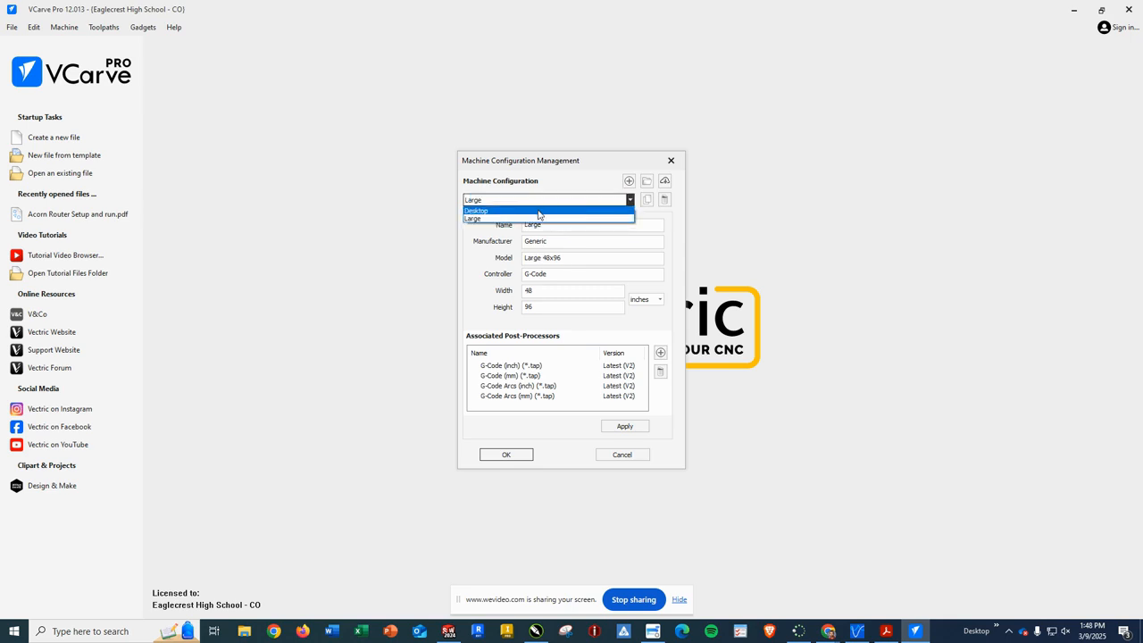
left_click(538, 212)
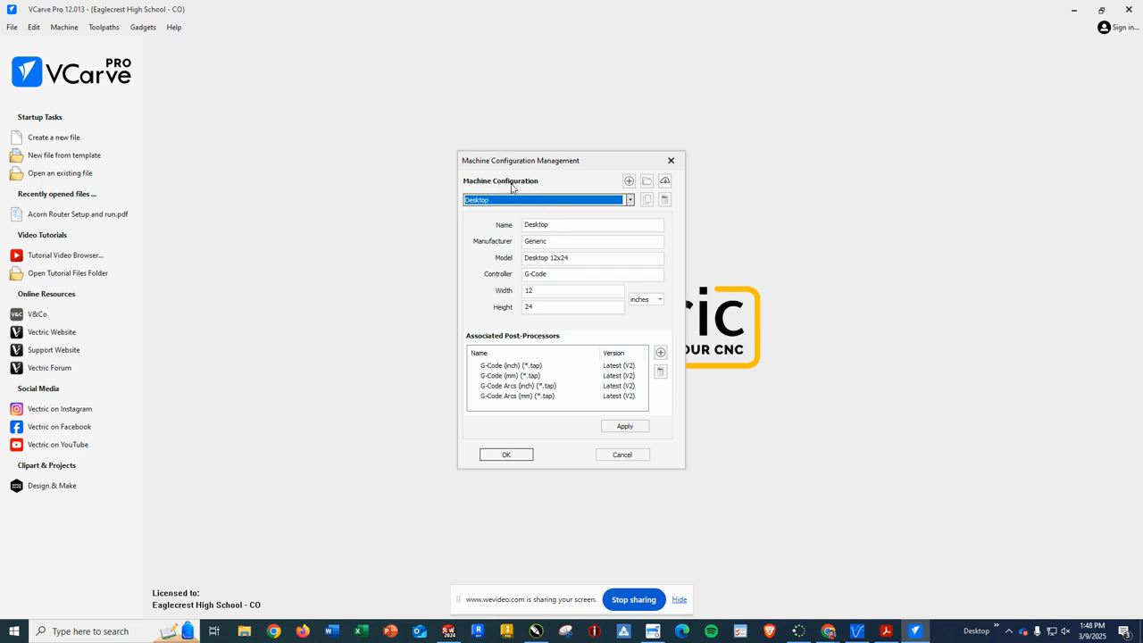
Add a new machine configuration named Fab Bot with Forest CNC as the manufacturer.
left_click(628, 182)
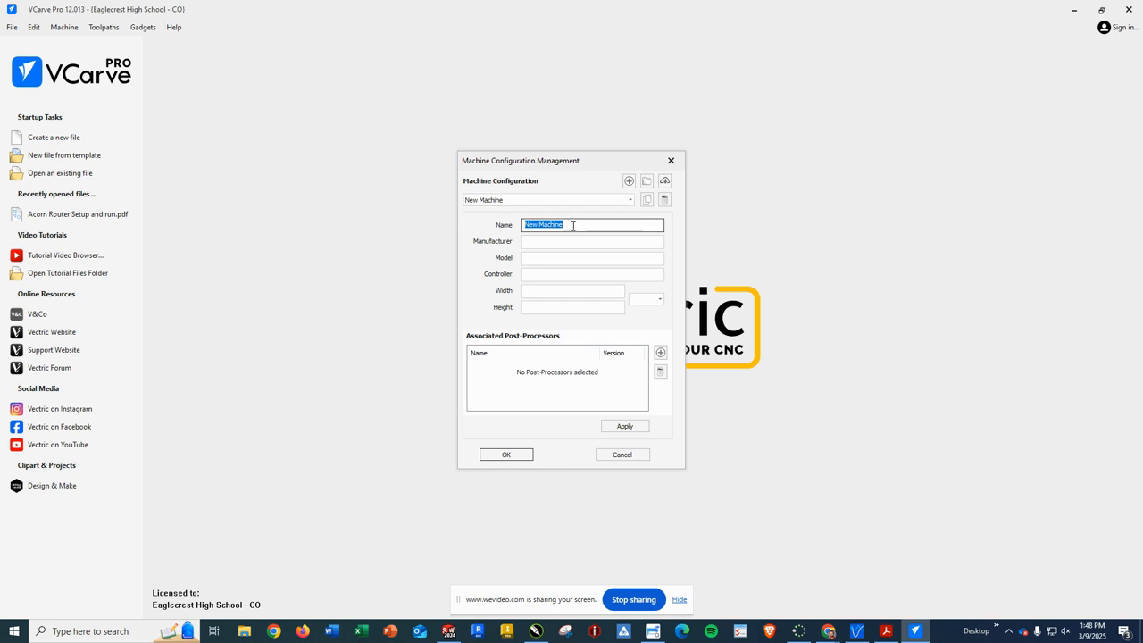
type("Fab Bot")
left_click(540, 241)
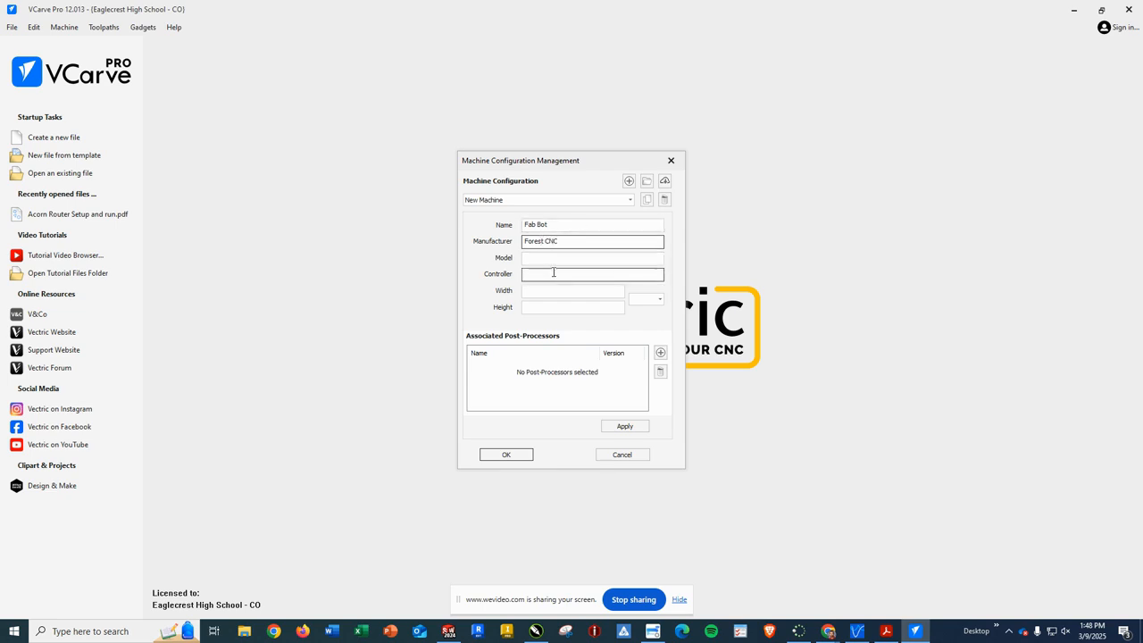
left_click(554, 259)
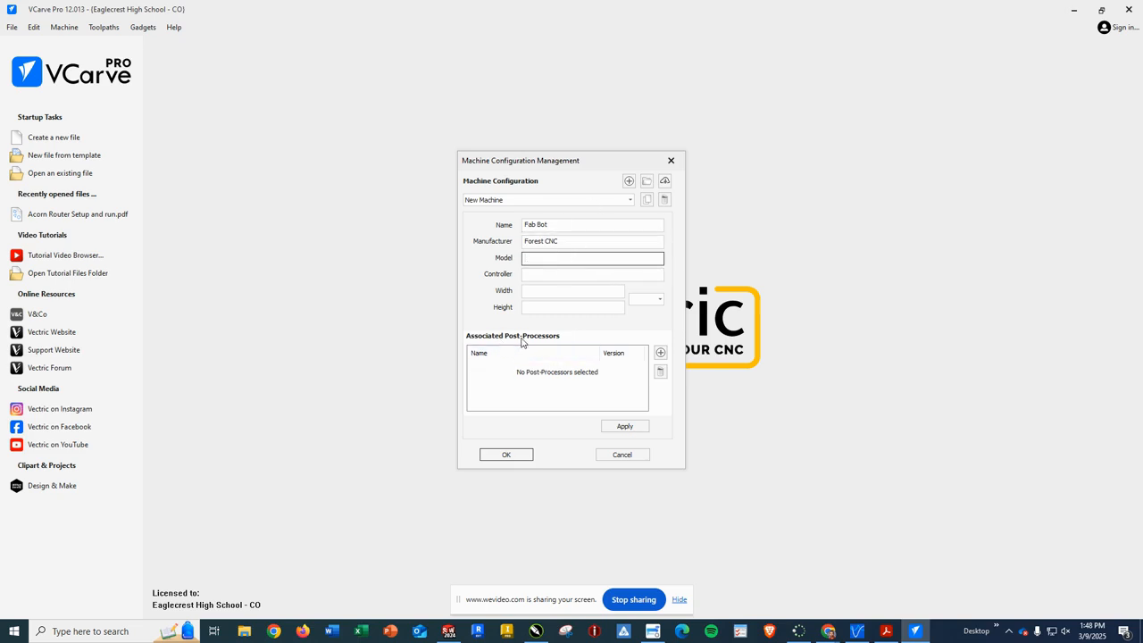
Open the list of post-processors for the new machine and look through it for the built-in Forest entries.
left_click(660, 353)
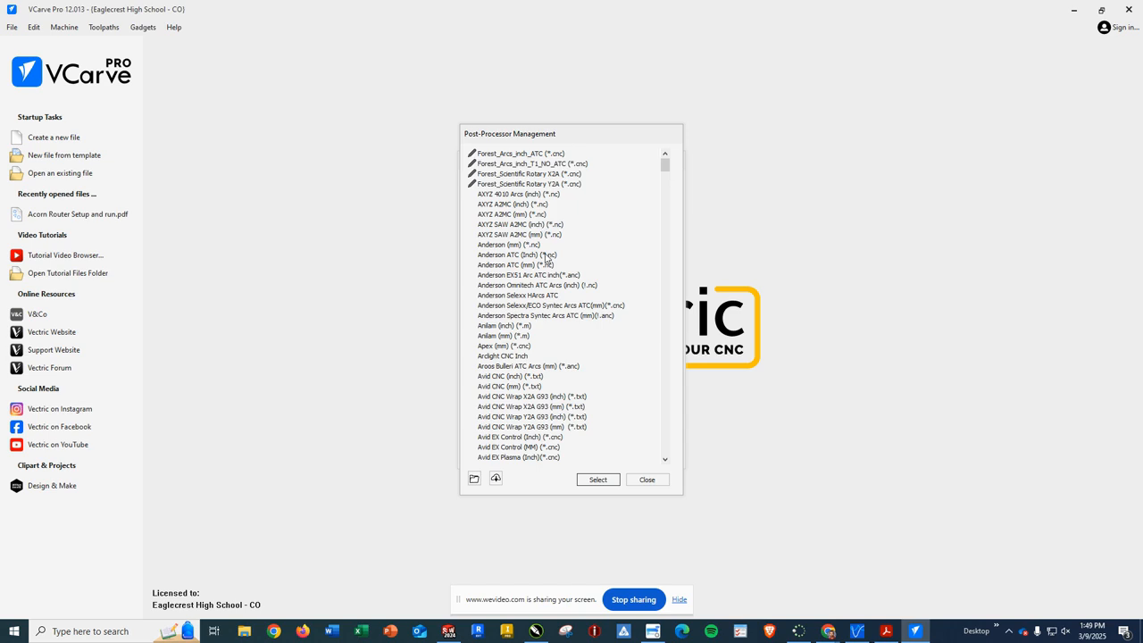
scroll(547, 256, "down", 15)
scroll(547, 256, "down", 15)
scroll(547, 256, "up", 2)
scroll(546, 256, "down", 6)
scroll(546, 256, "down", 7)
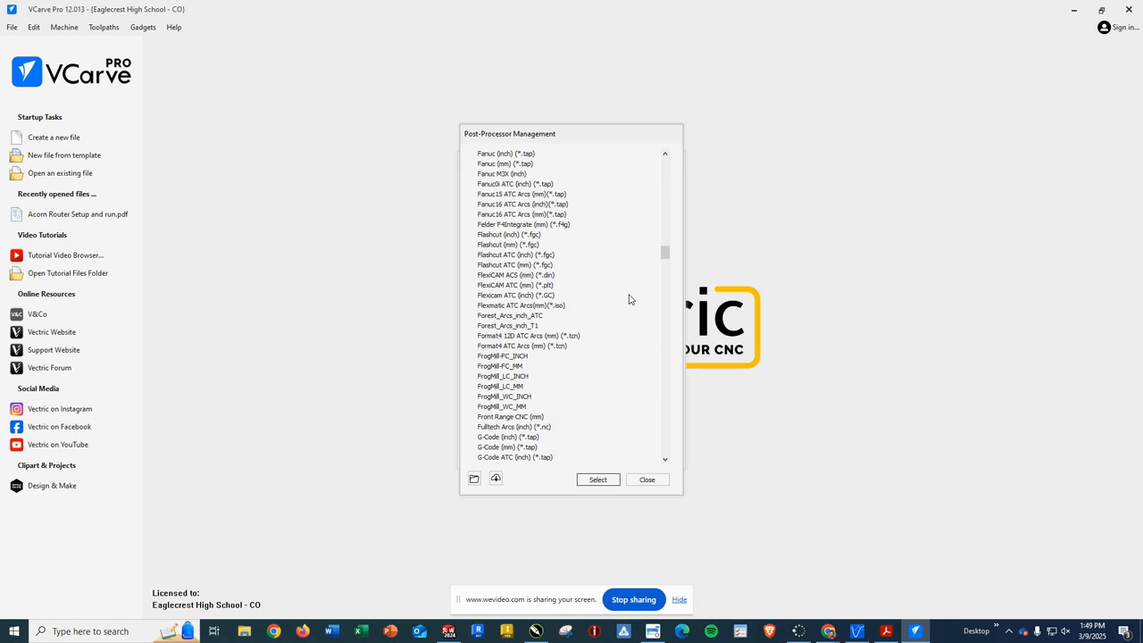
scroll(628, 299, "up", 1)
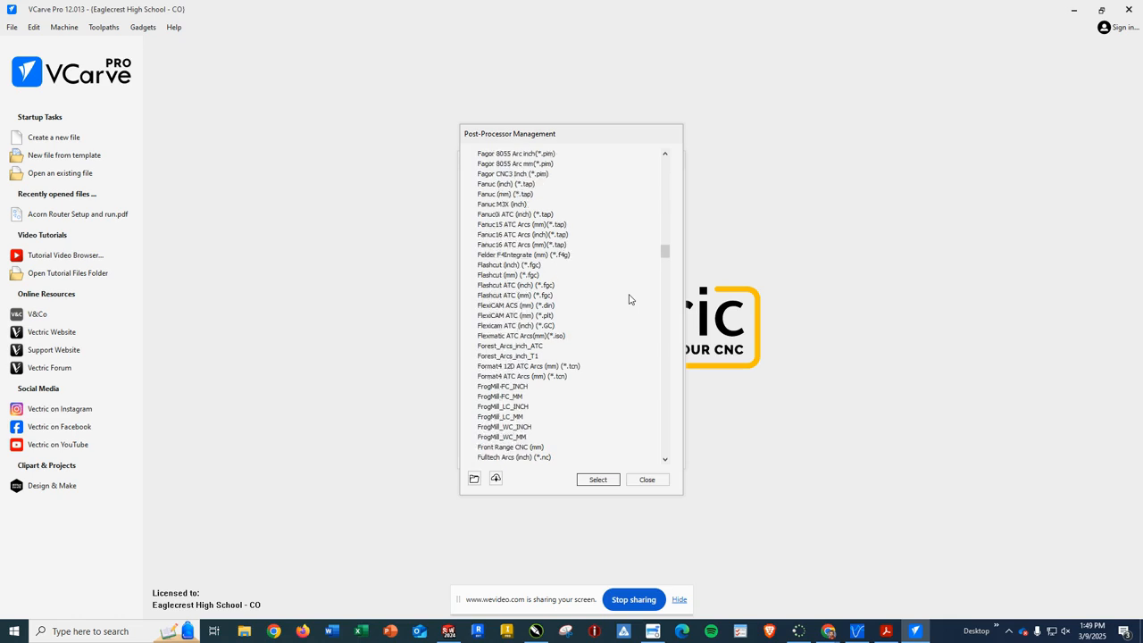
left_click(536, 346)
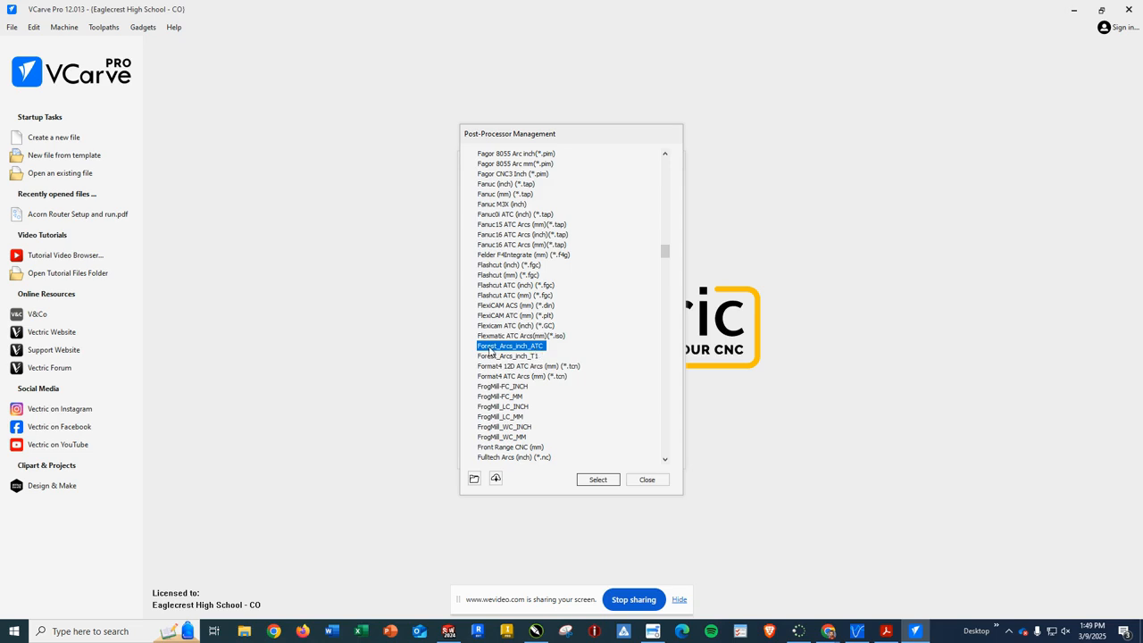
Associate the custom post-processors Forest_Arcs_inch_ATC, Forest_Arcs_inch_T1_NO_ATC, Forest_Scientific Rotary X2A and Forest_Scientific Rotary Y2A with the new machine.
left_click_drag(665, 254, 665, 150)
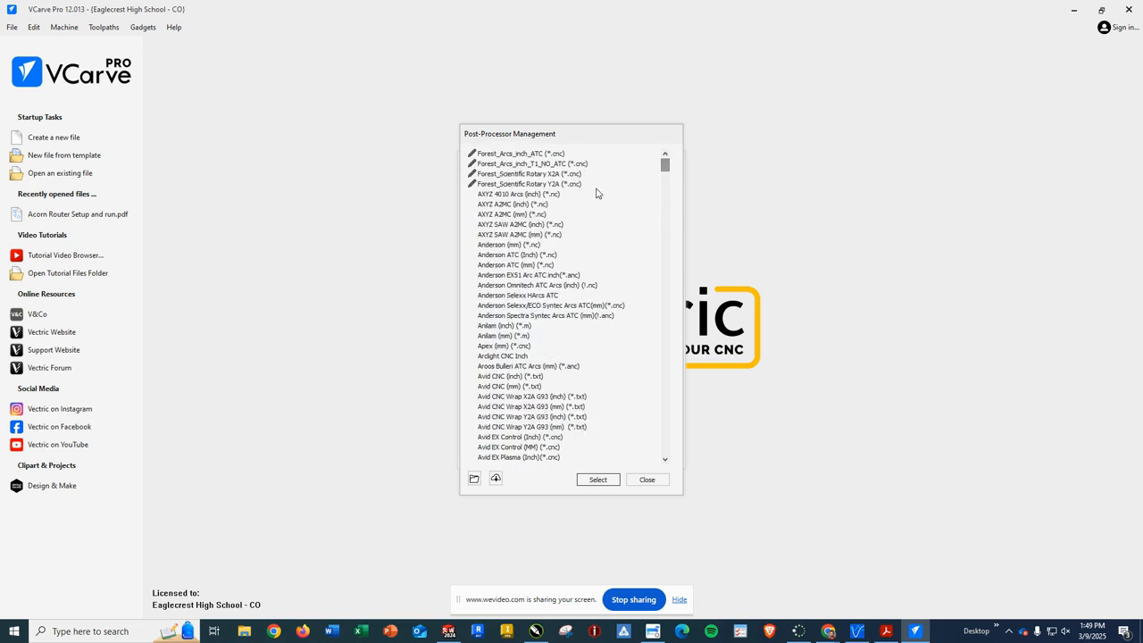
left_click(527, 156)
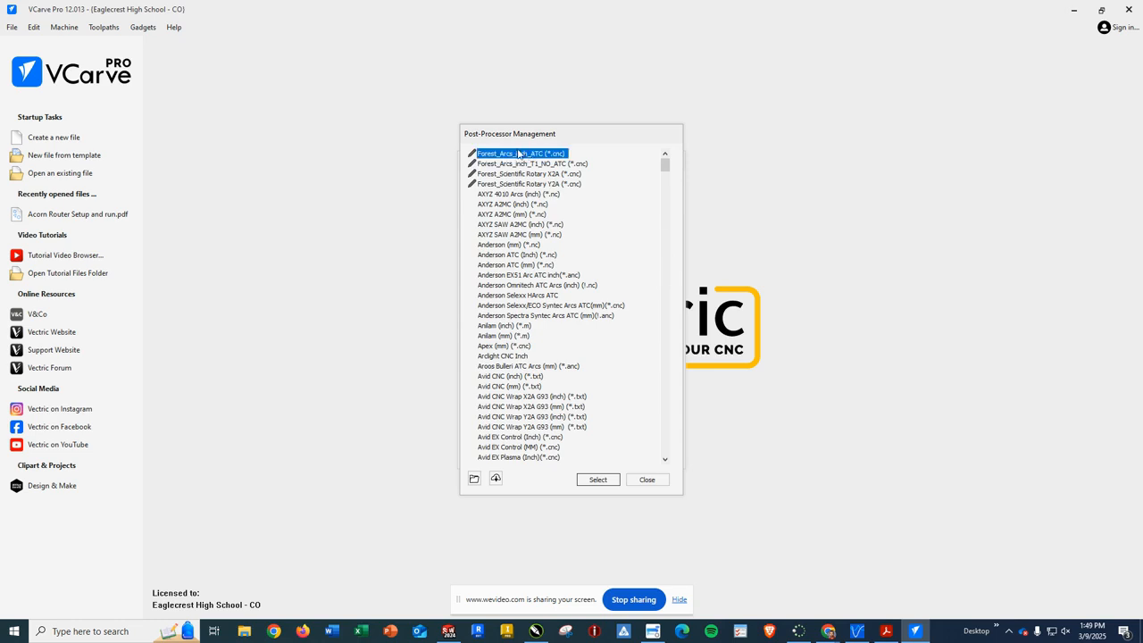
left_click(533, 184, "shift")
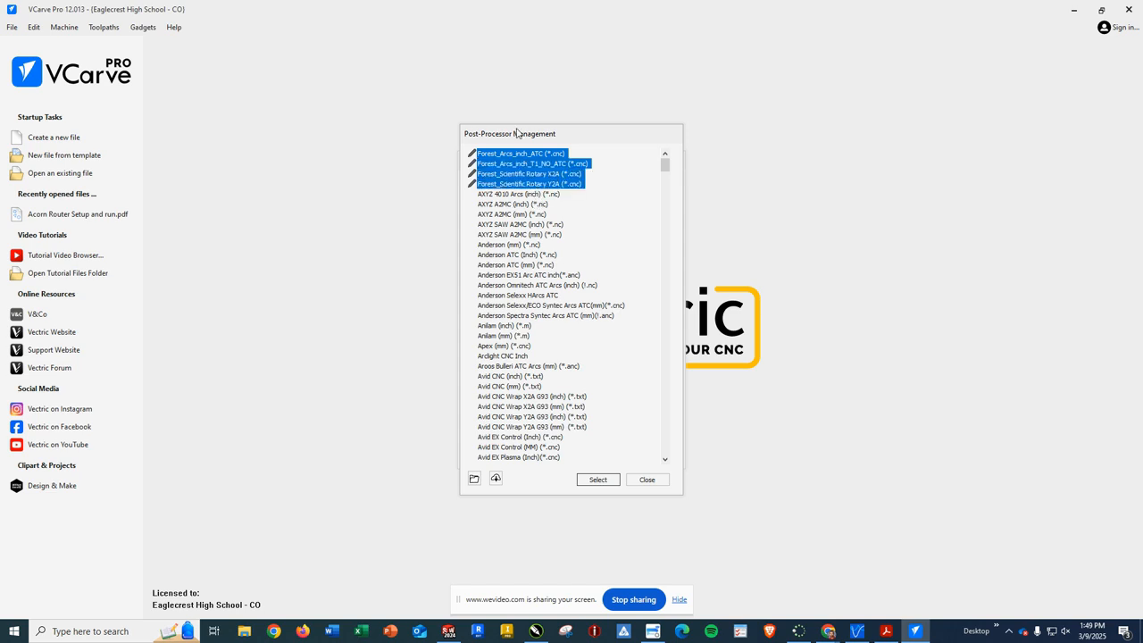
left_click(599, 482)
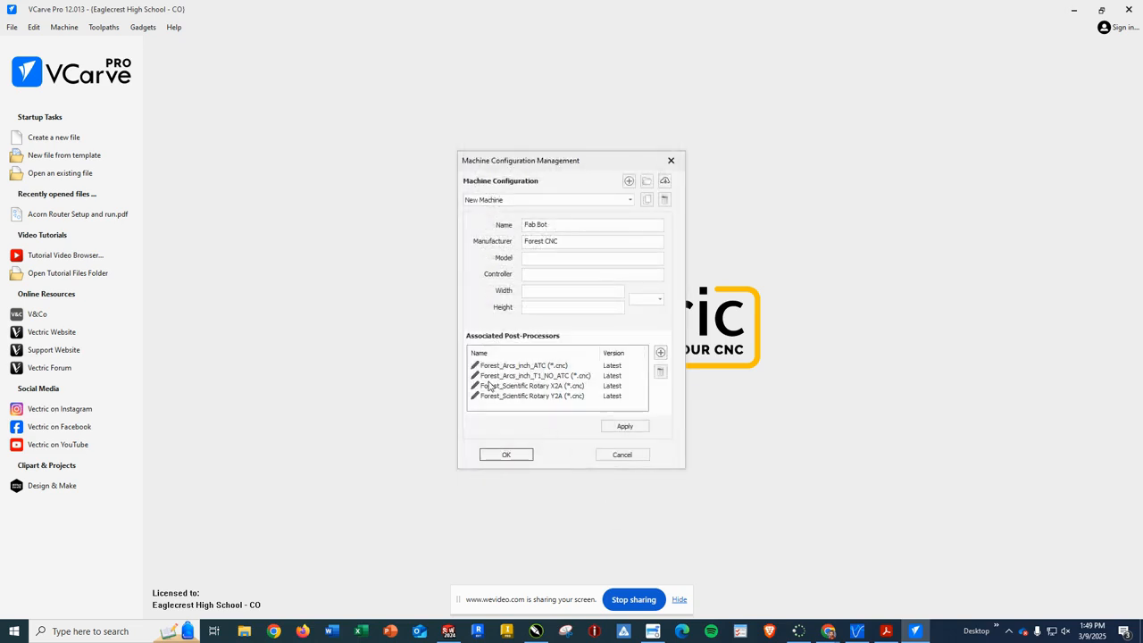
Make Forest_Arcs_inch_ATC (*.cnc) the default post-processor and save the Fab Bot machine configuration.
double_click(504, 367)
left_click(639, 427)
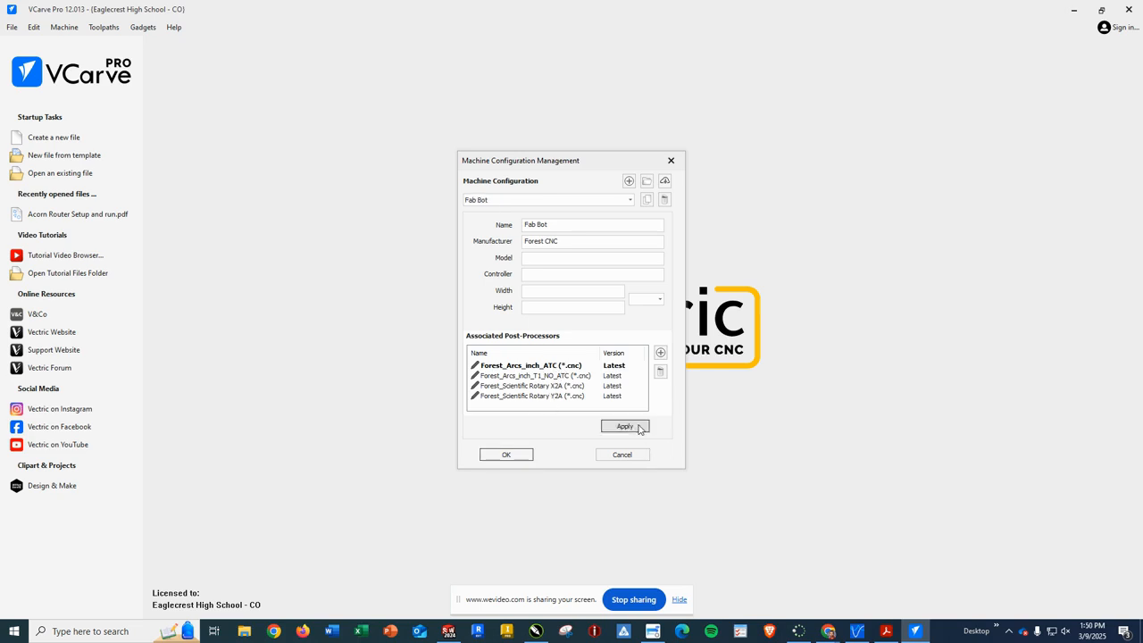
left_click(503, 456)
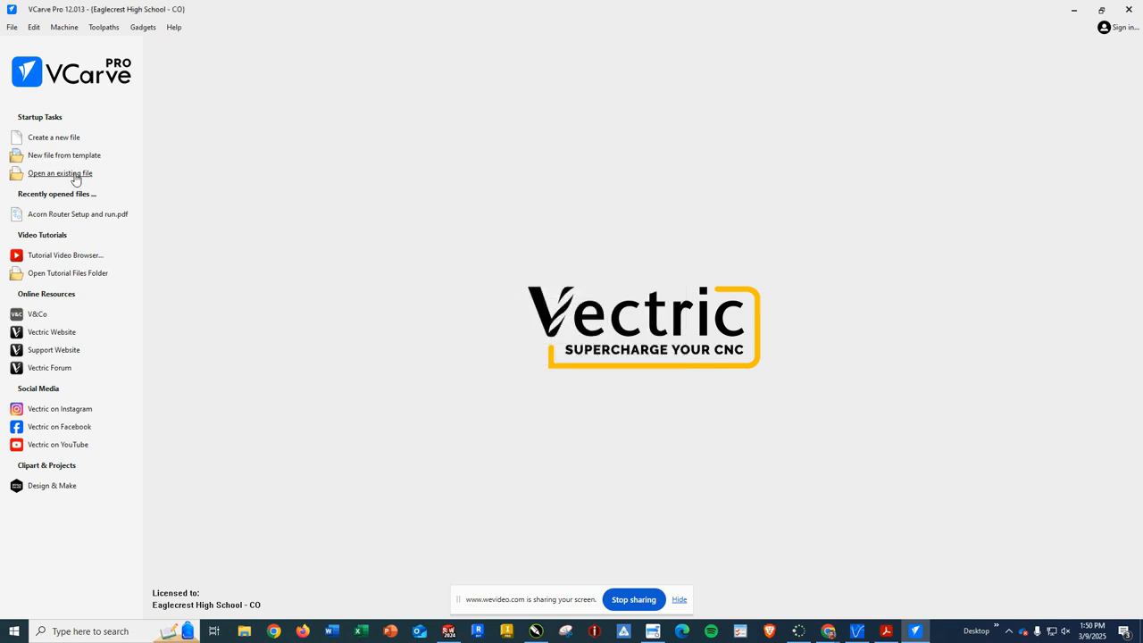
In the tool database, copy the Large machine's Softwood settings to the imperial 3/8-inch end mill for Fab Bot.
left_click(104, 27)
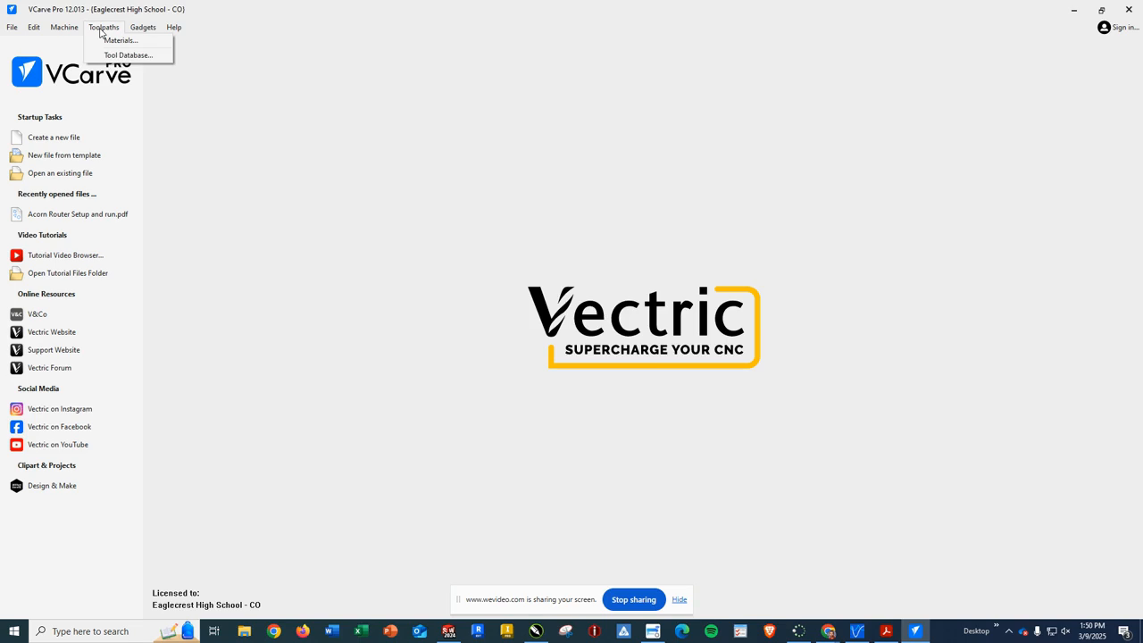
left_click(124, 55)
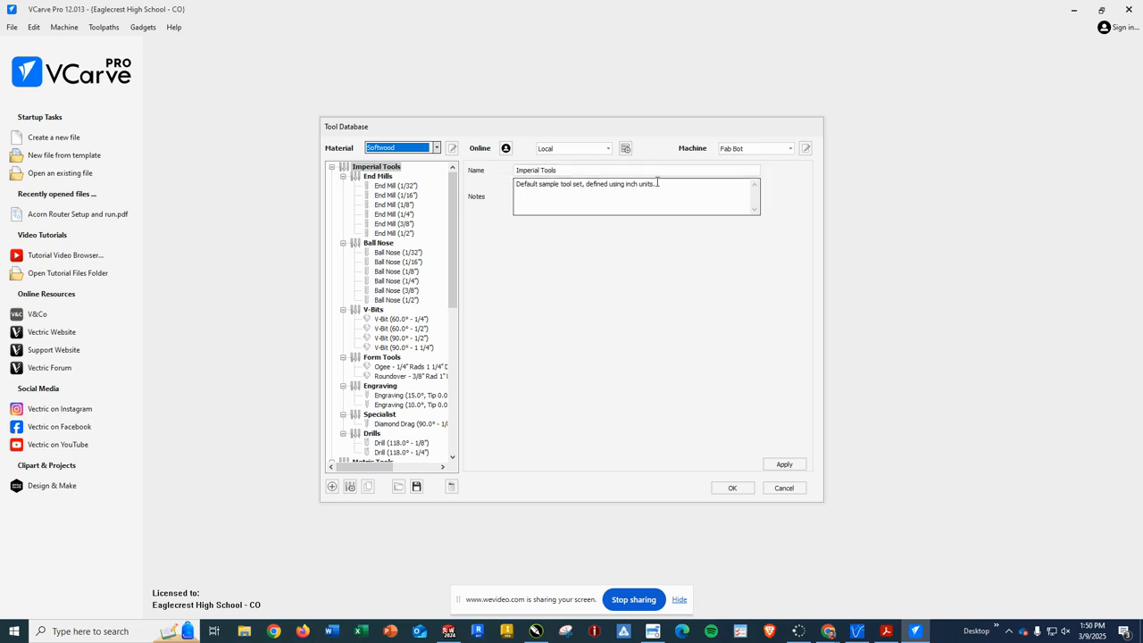
left_click(387, 224)
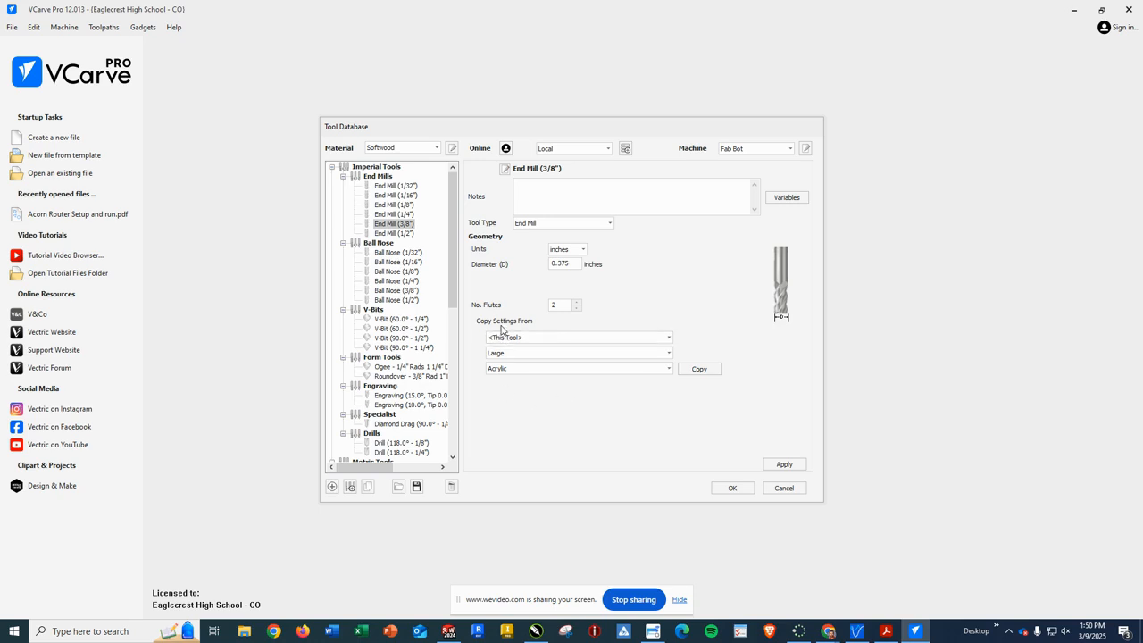
left_click(510, 370)
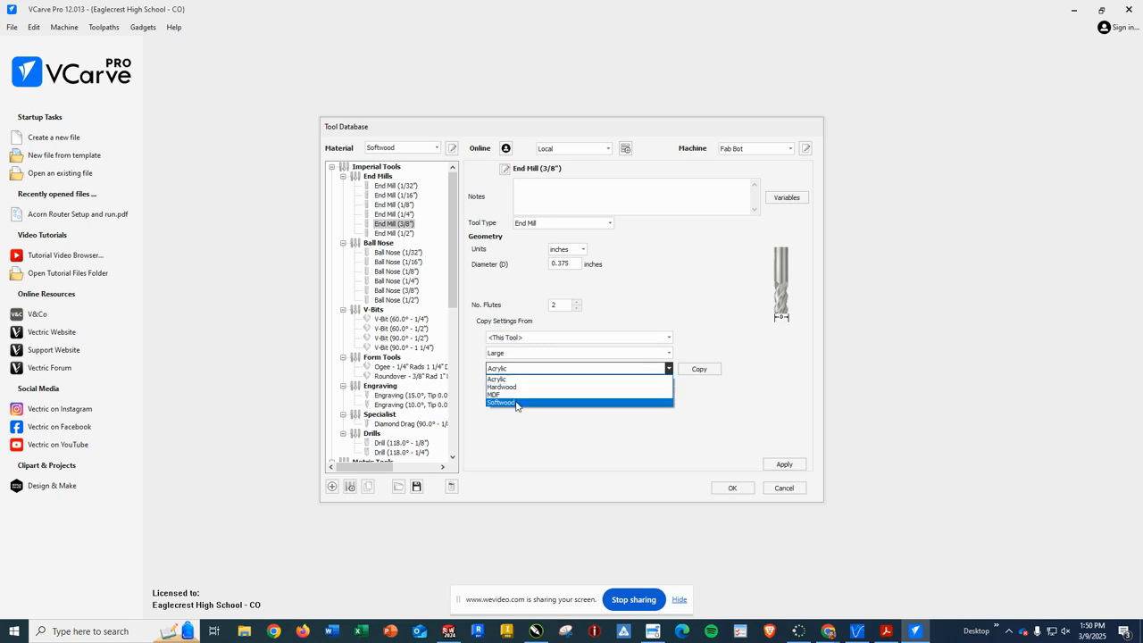
left_click(517, 402)
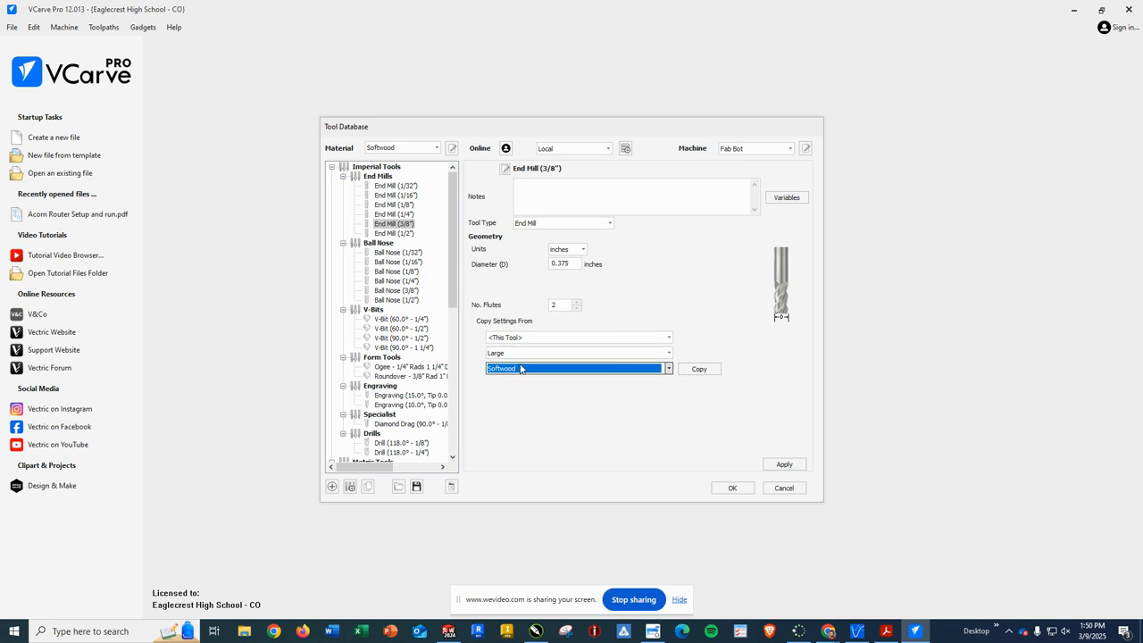
left_click(698, 368)
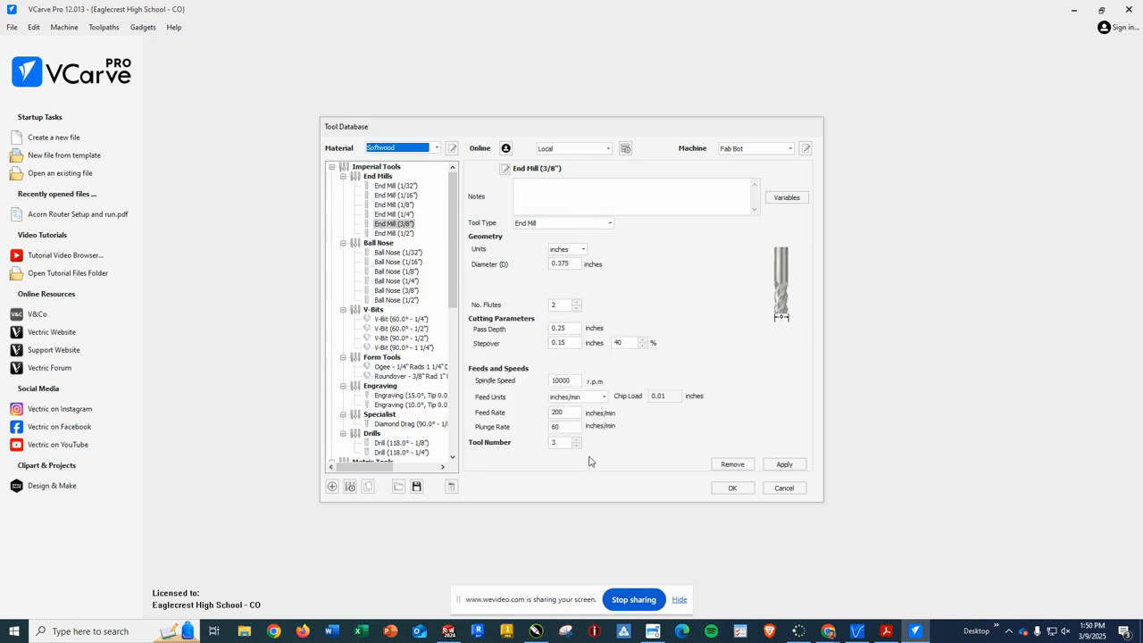
Set the 3/8-inch end mill's tool number to 1 and apply it.
left_click(553, 442)
left_click(576, 447)
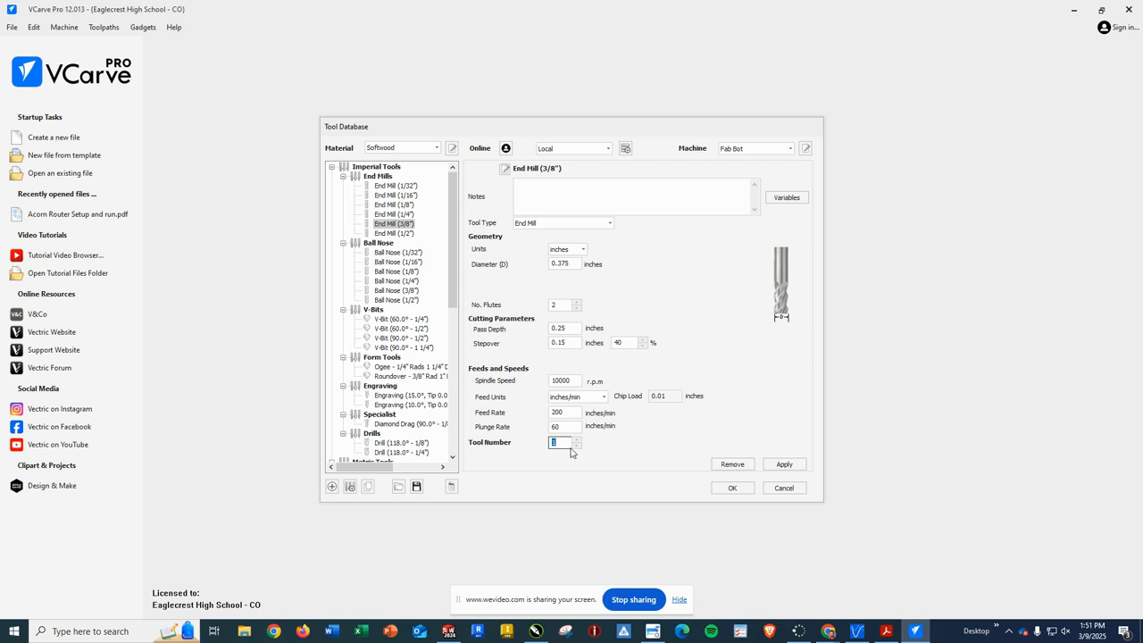
left_click(781, 465)
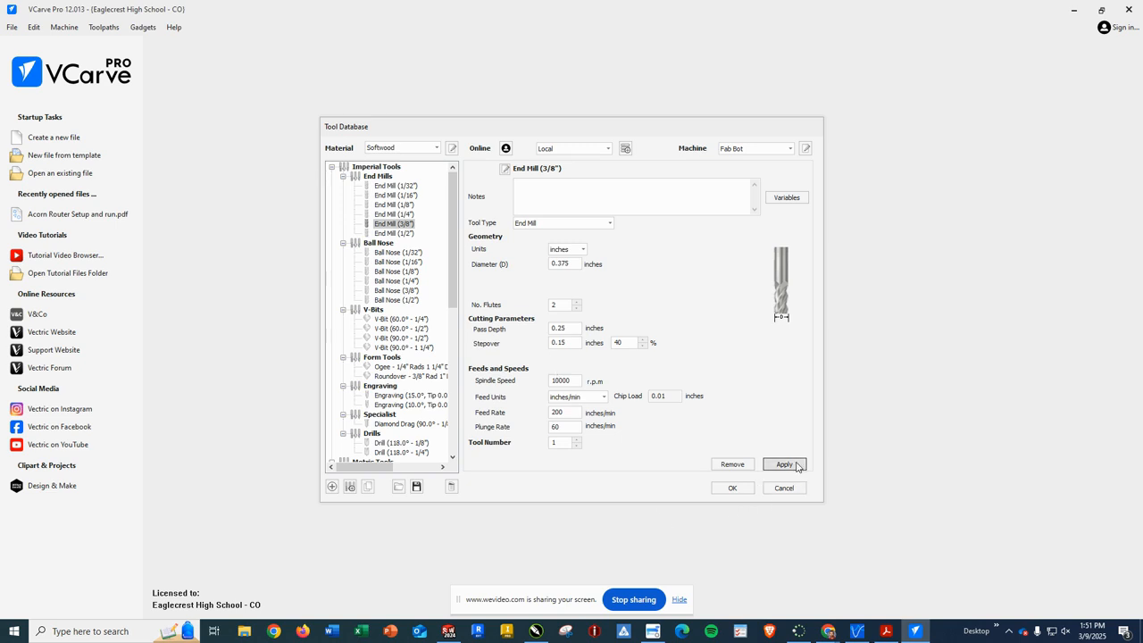
Copy the Desktop machine's Softwood settings to the 1/4-inch end mill and assign it tool number 2.
left_click(393, 215)
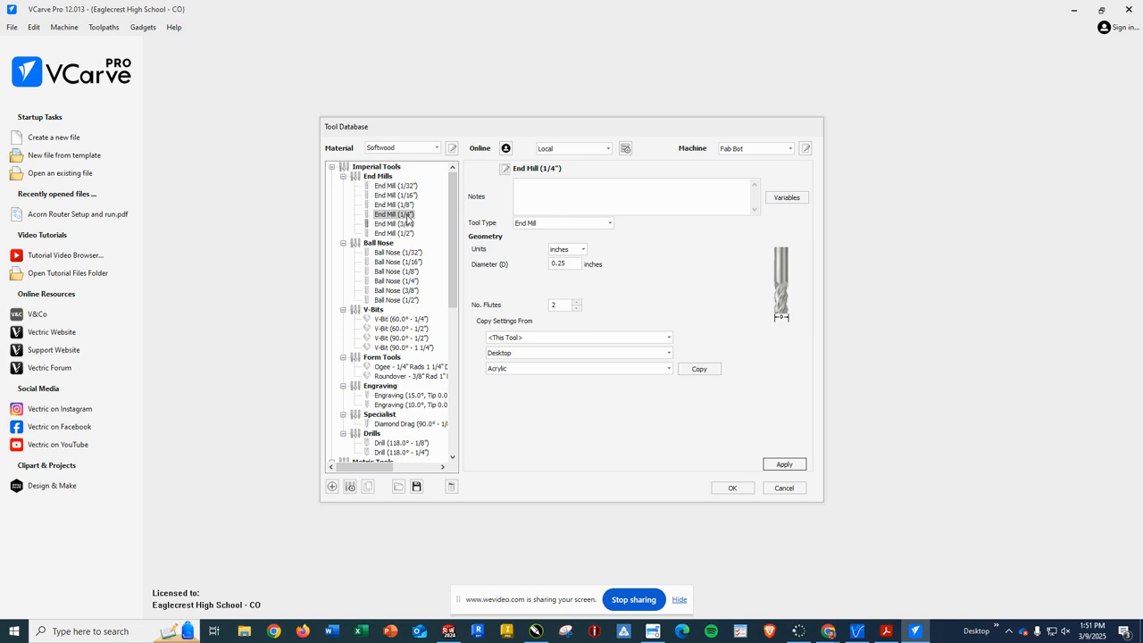
left_click(541, 370)
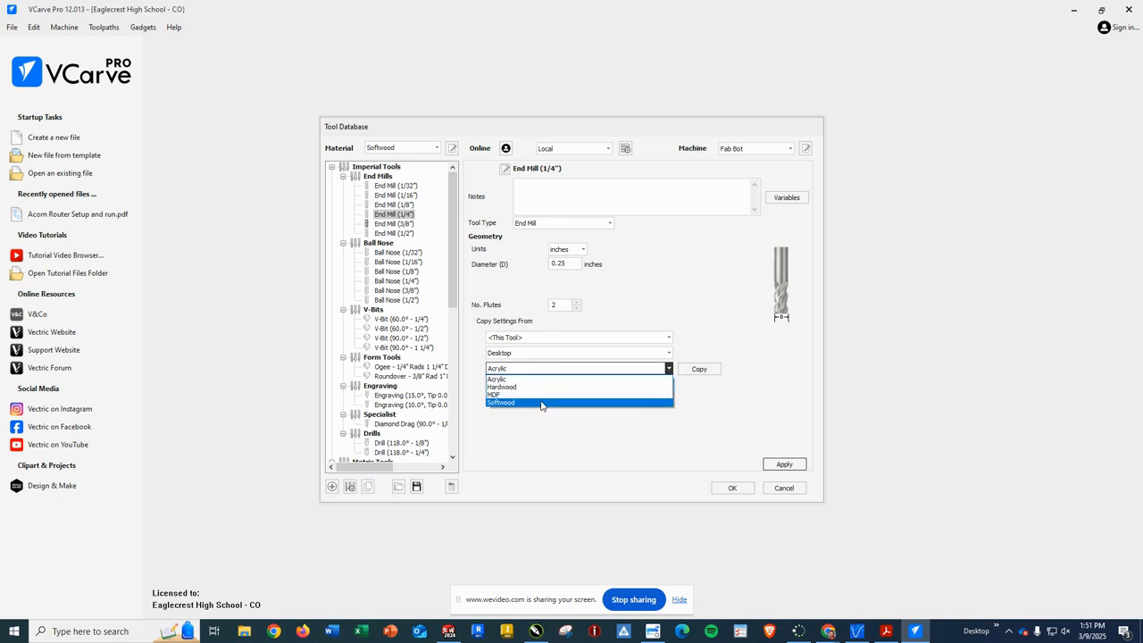
left_click(544, 406)
left_click(698, 369)
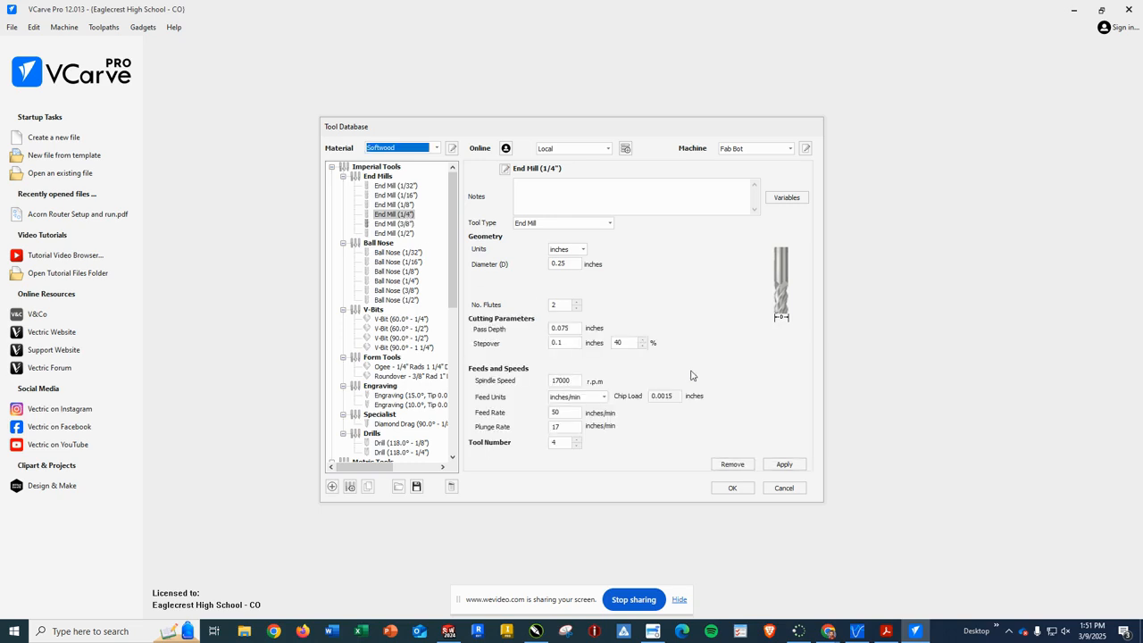
left_click(577, 446)
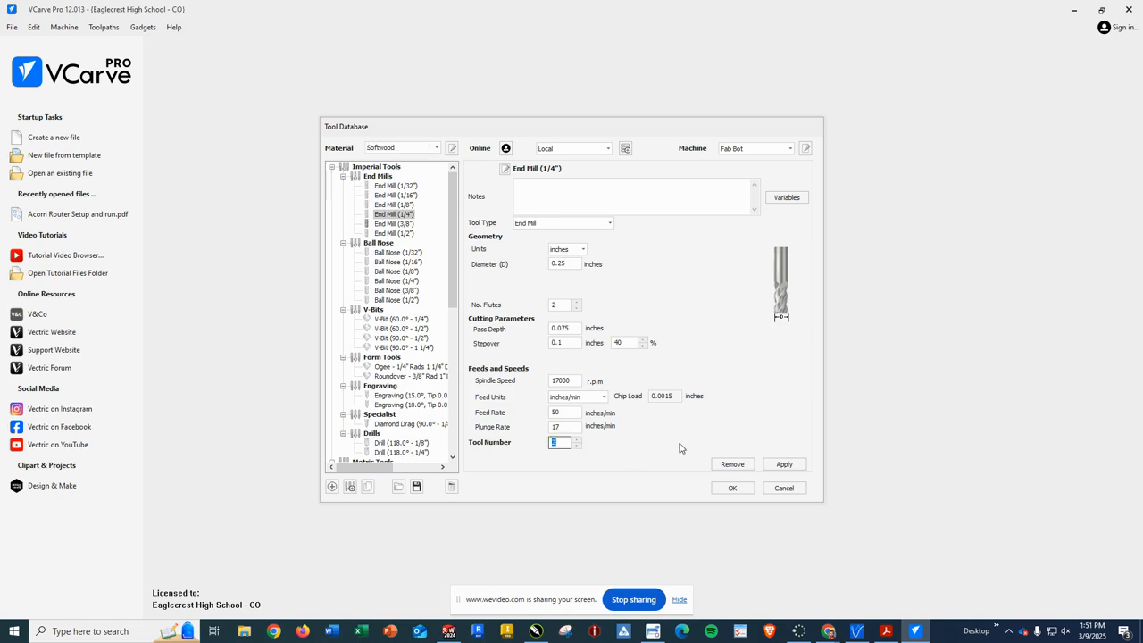
left_click(800, 468)
Copy the Desktop machine's Softwood settings to the 1/4-inch ball nose and assign it tool number 3.
left_click(397, 281)
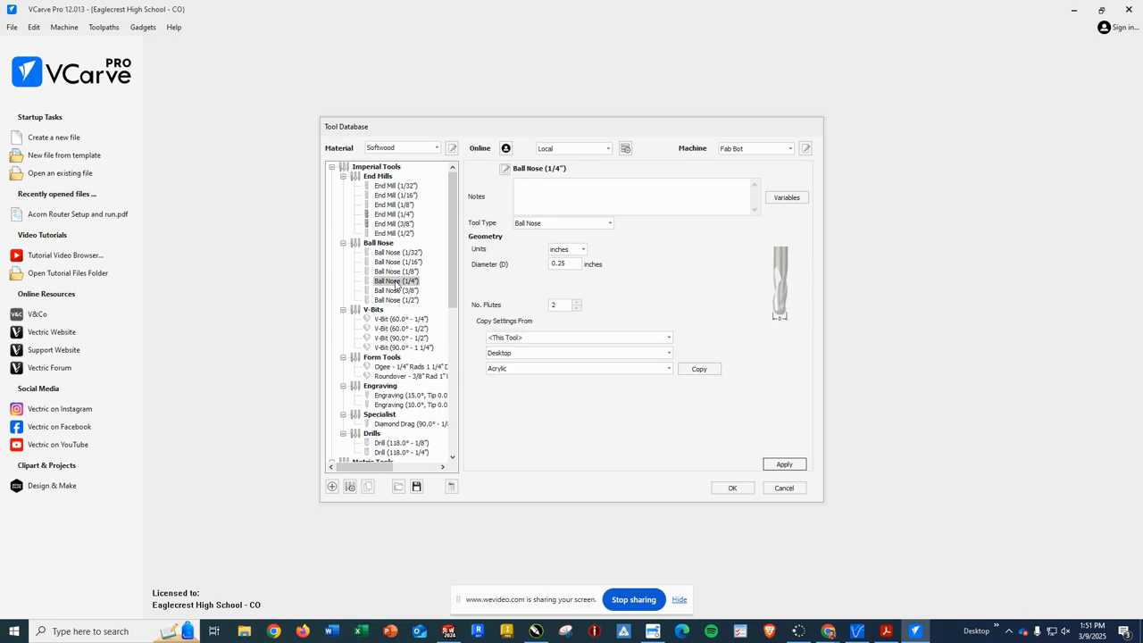
left_click(539, 369)
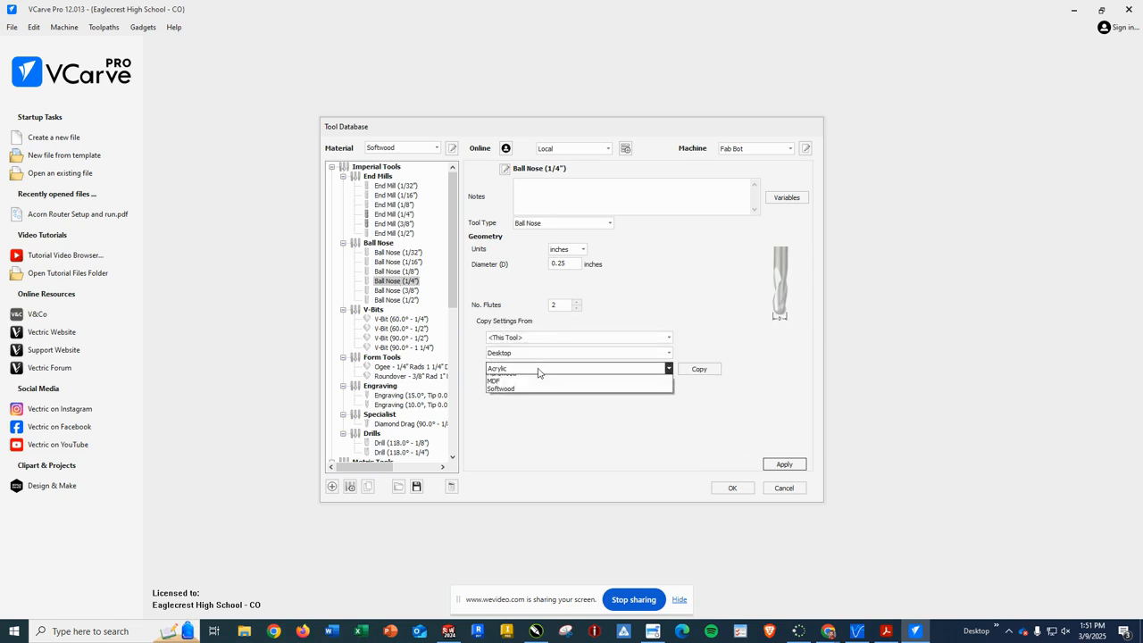
left_click(521, 405)
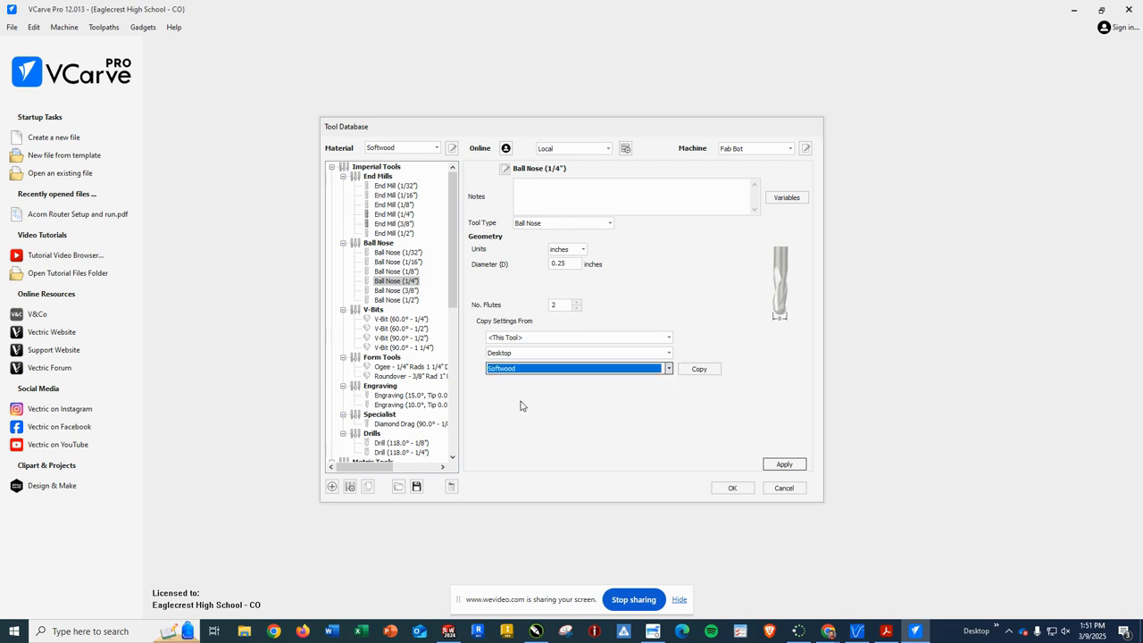
left_click(699, 368)
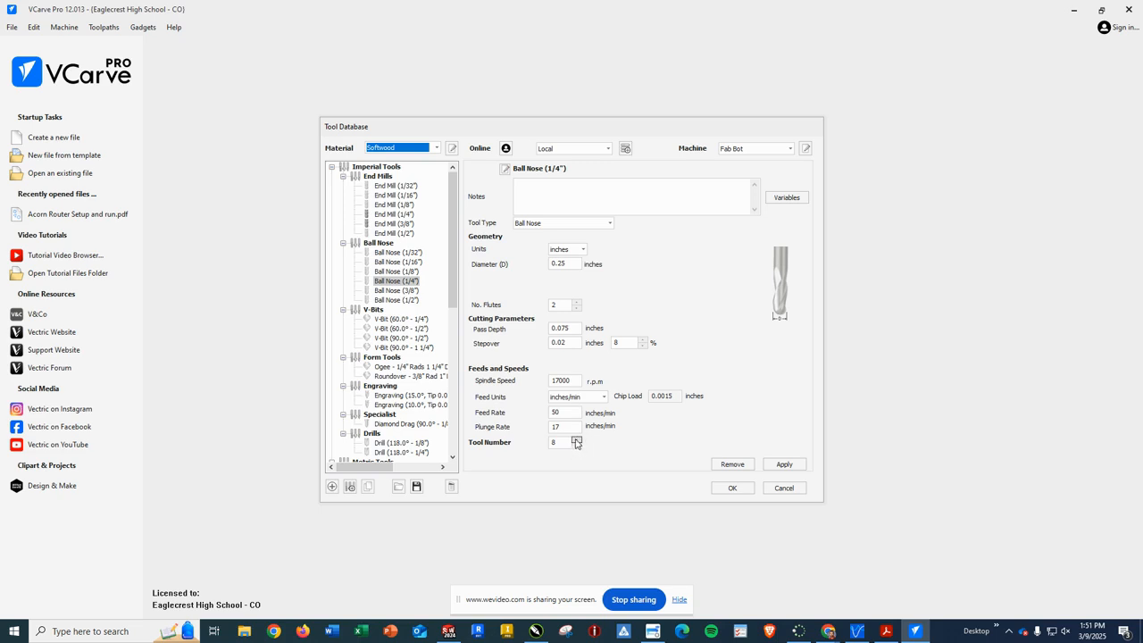
left_click(576, 444)
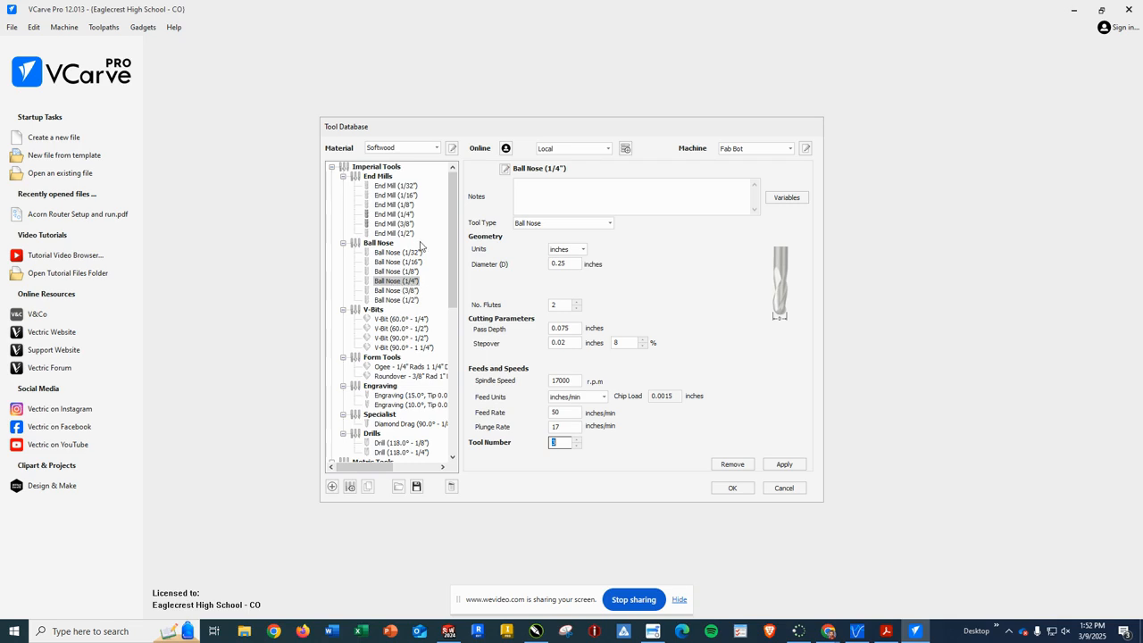
left_click(782, 465)
Copy the Desktop machine's Softwood settings to the imperial 1/8-inch end mill and assign it tool number 4.
left_click(393, 205)
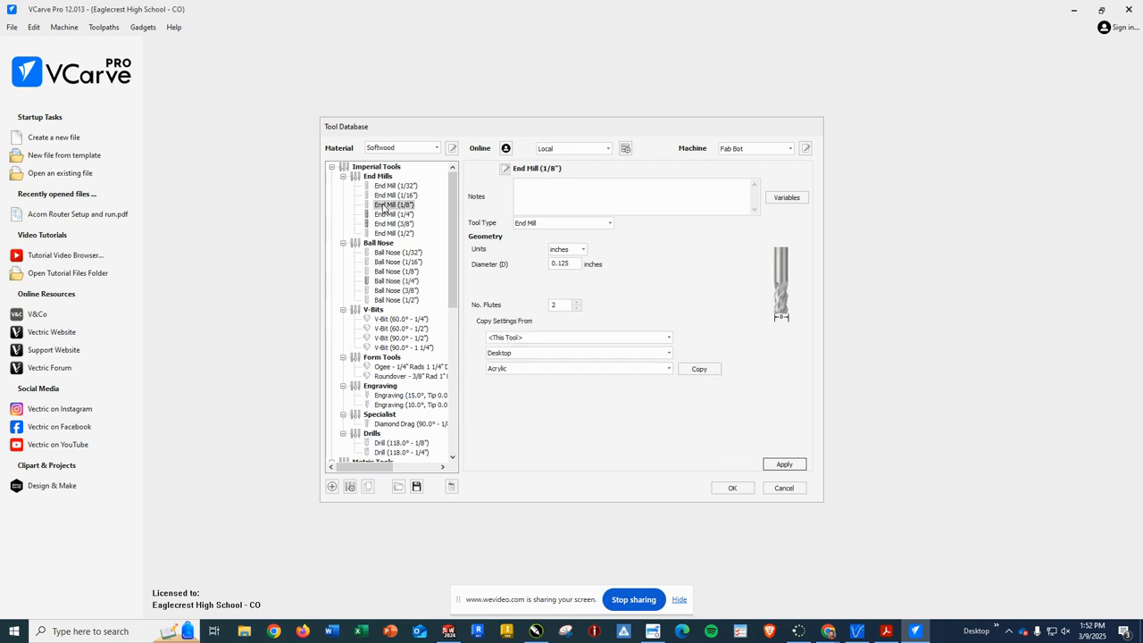
left_click(612, 369)
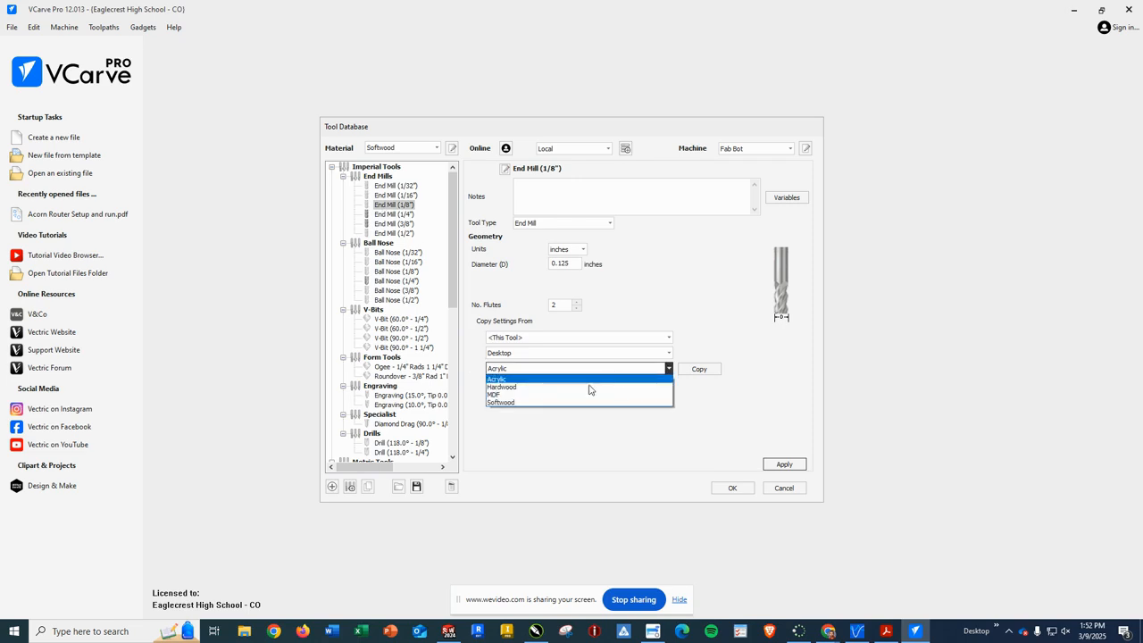
left_click(579, 402)
left_click(692, 370)
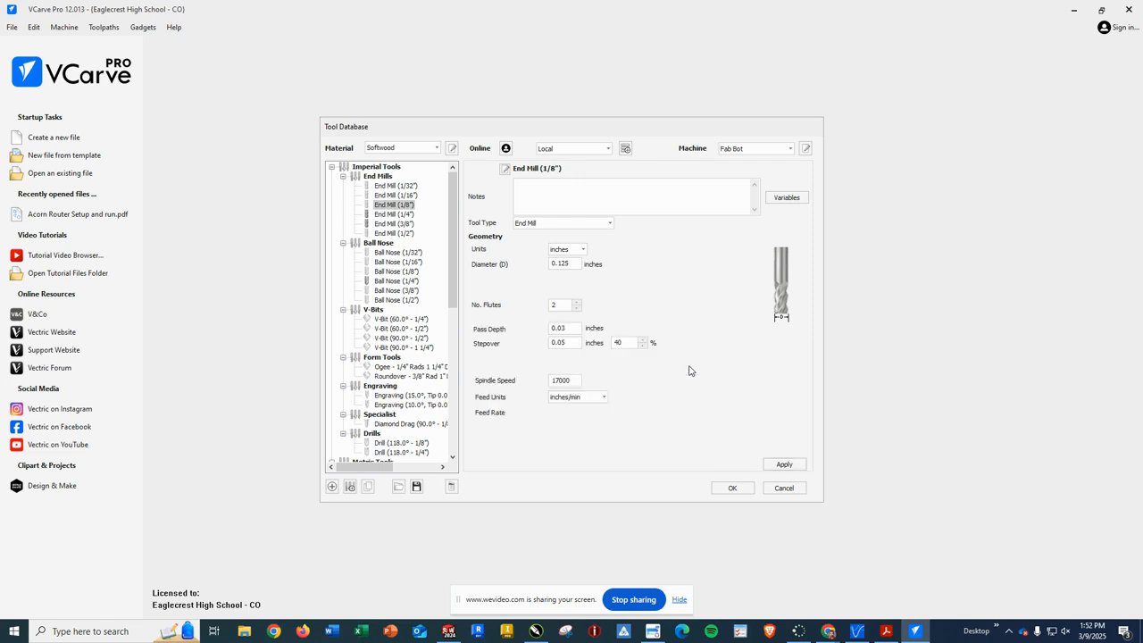
left_click(577, 442)
type("44")
left_click(796, 465)
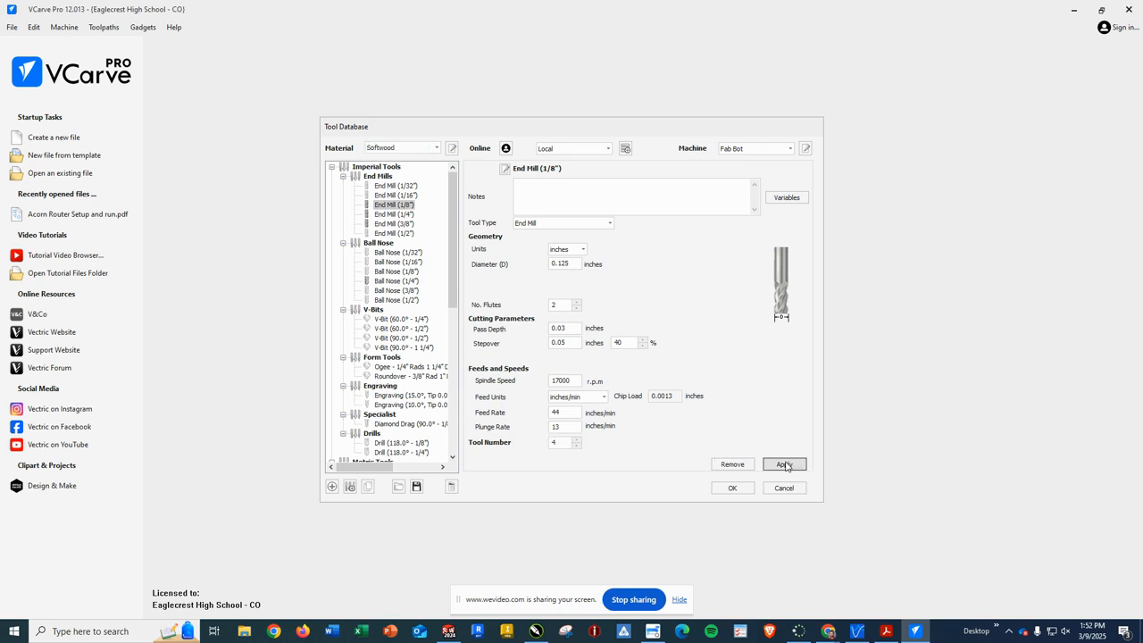
Copy the Desktop machine's Softwood settings to the imperial 1/8-inch ball nose and assign it tool number 5.
left_click(381, 275)
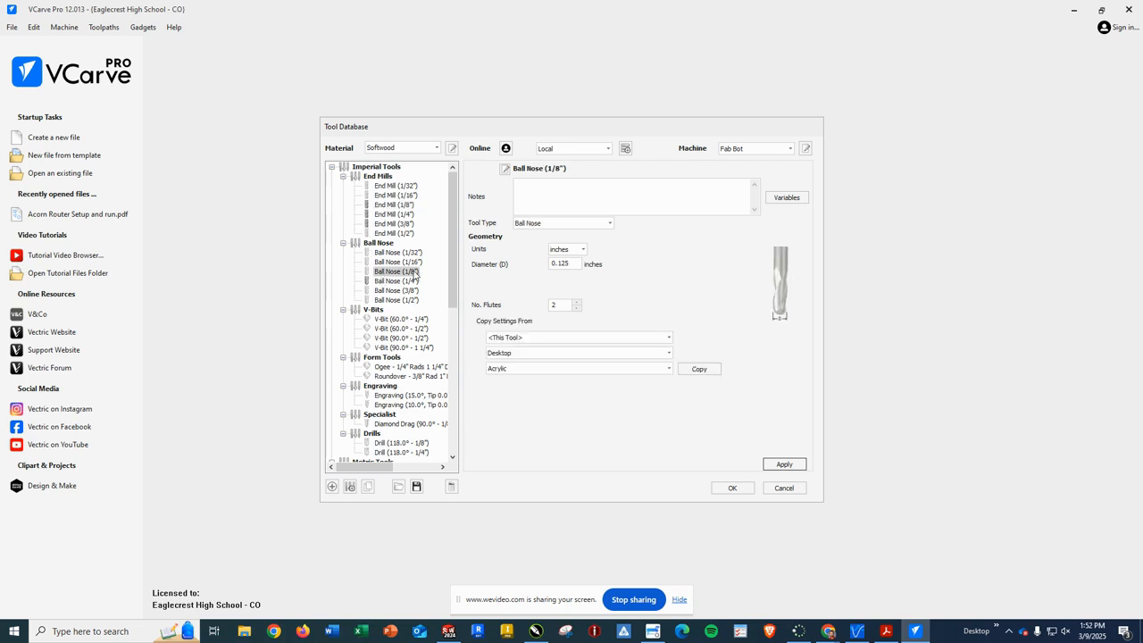
left_click(668, 370)
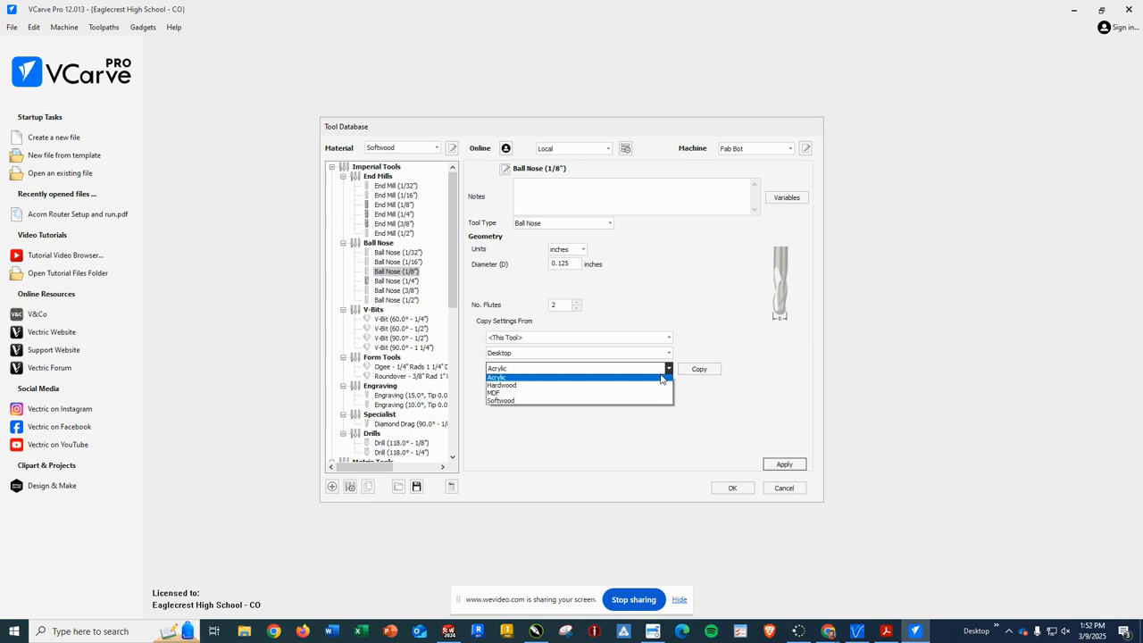
left_click(612, 399)
left_click(698, 369)
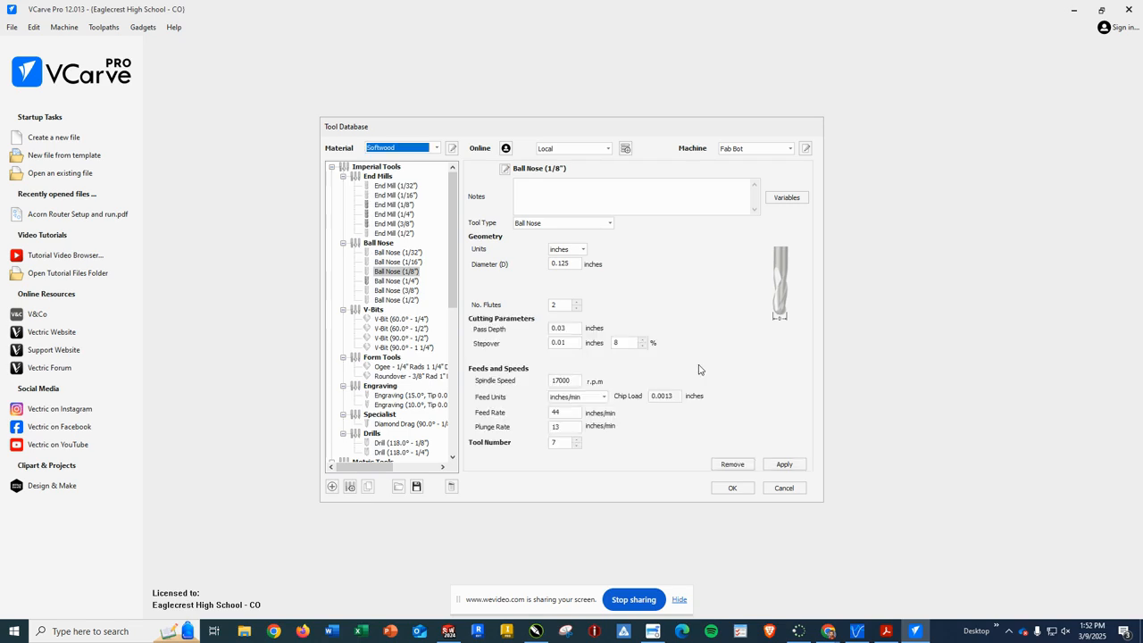
left_click(578, 447)
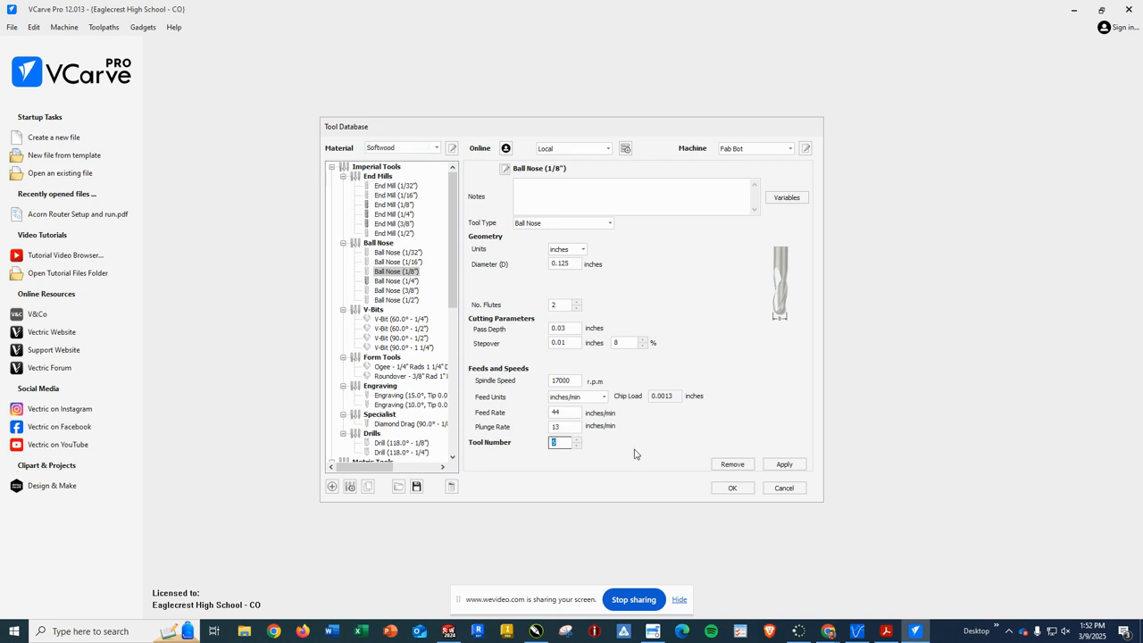
left_click(799, 464)
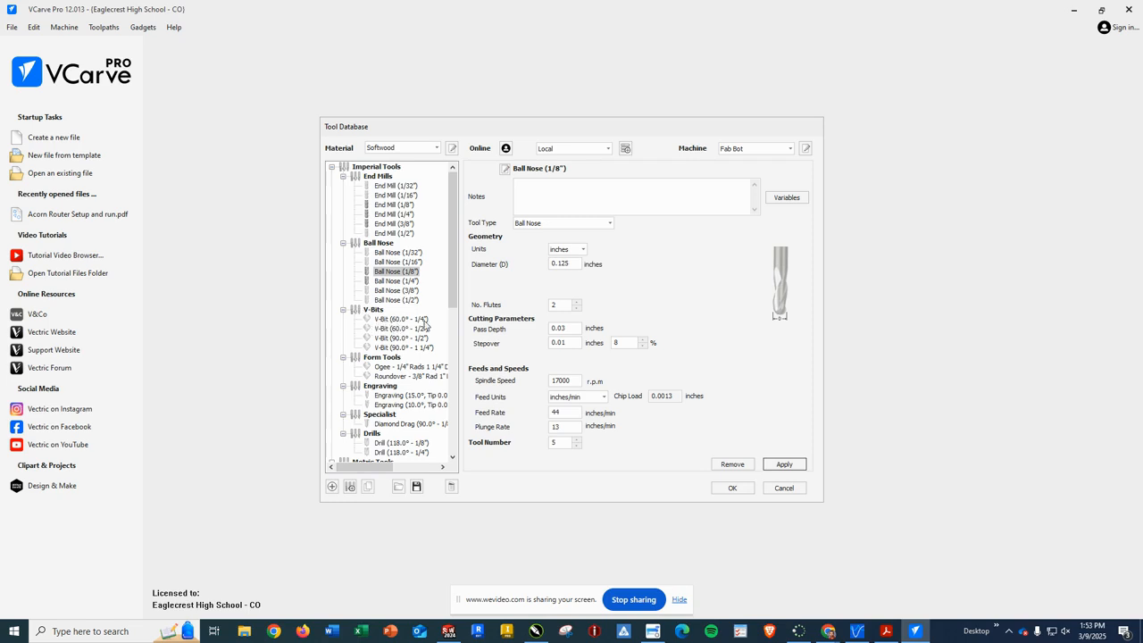
Copy the Desktop machine's Softwood settings to the 60-degree 1/4-inch V-bit, assign it tool number 6, and save and close the tool database.
left_click(382, 320)
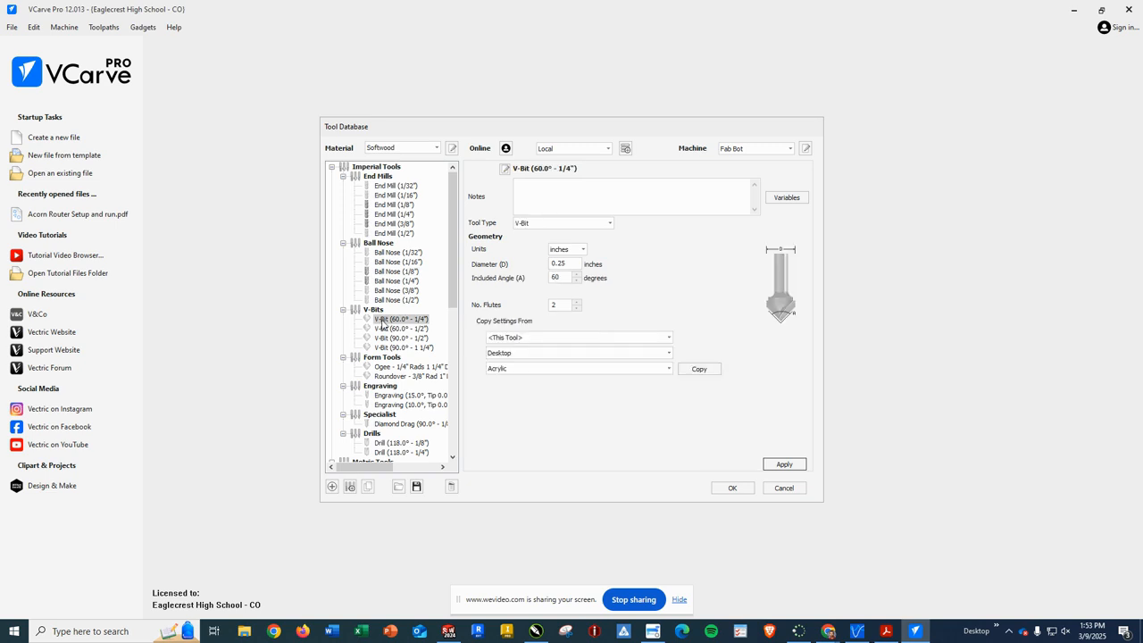
left_click(652, 371)
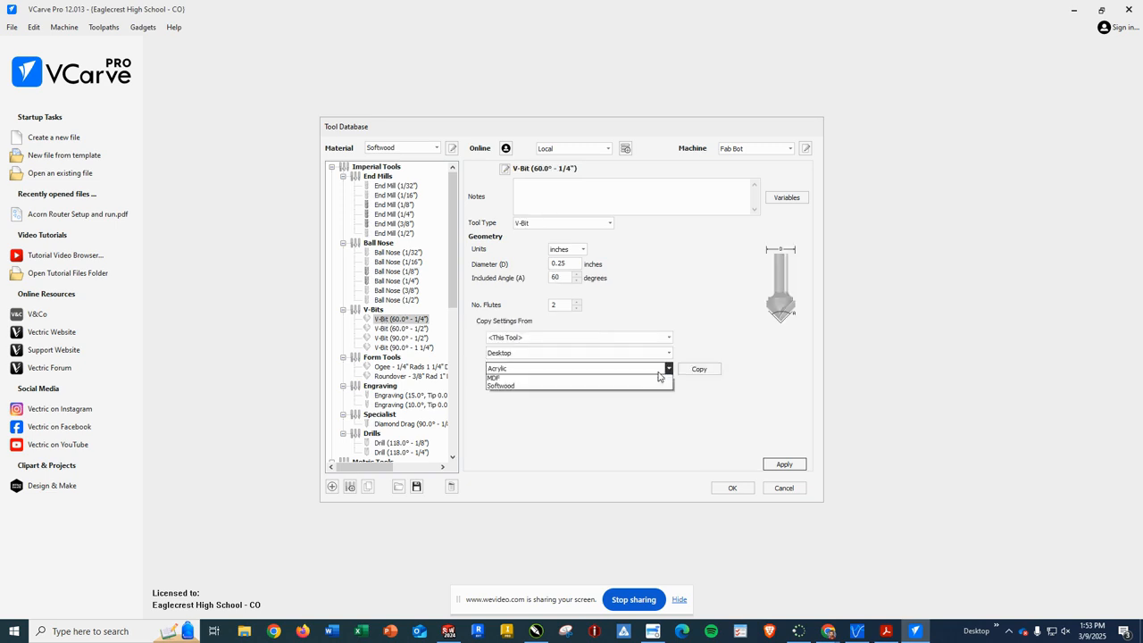
left_click(628, 403)
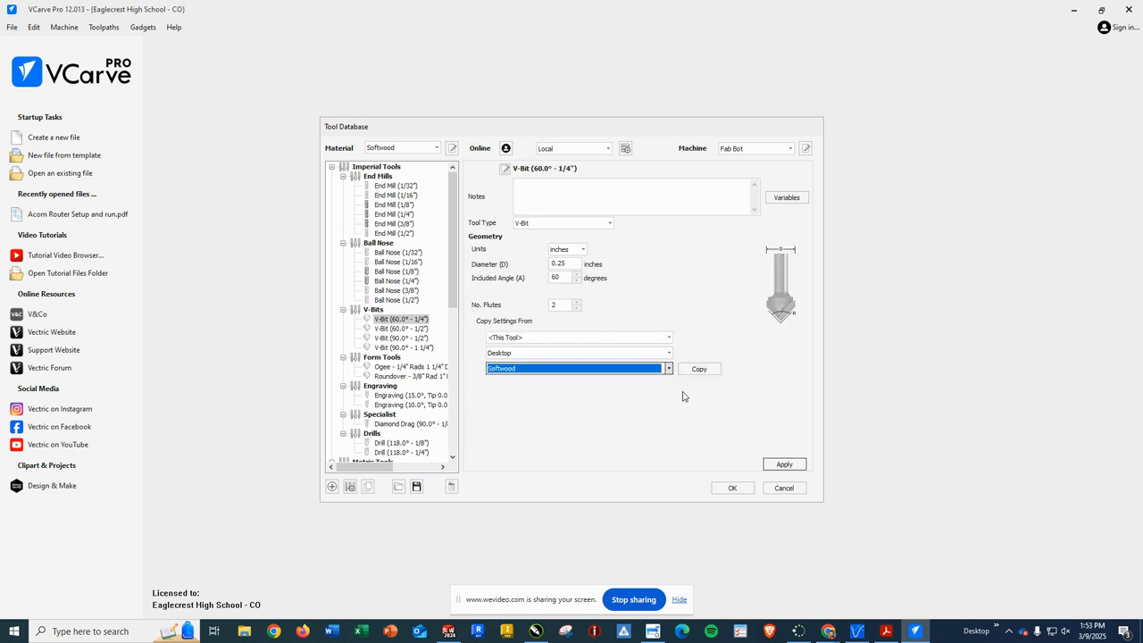
left_click(701, 370)
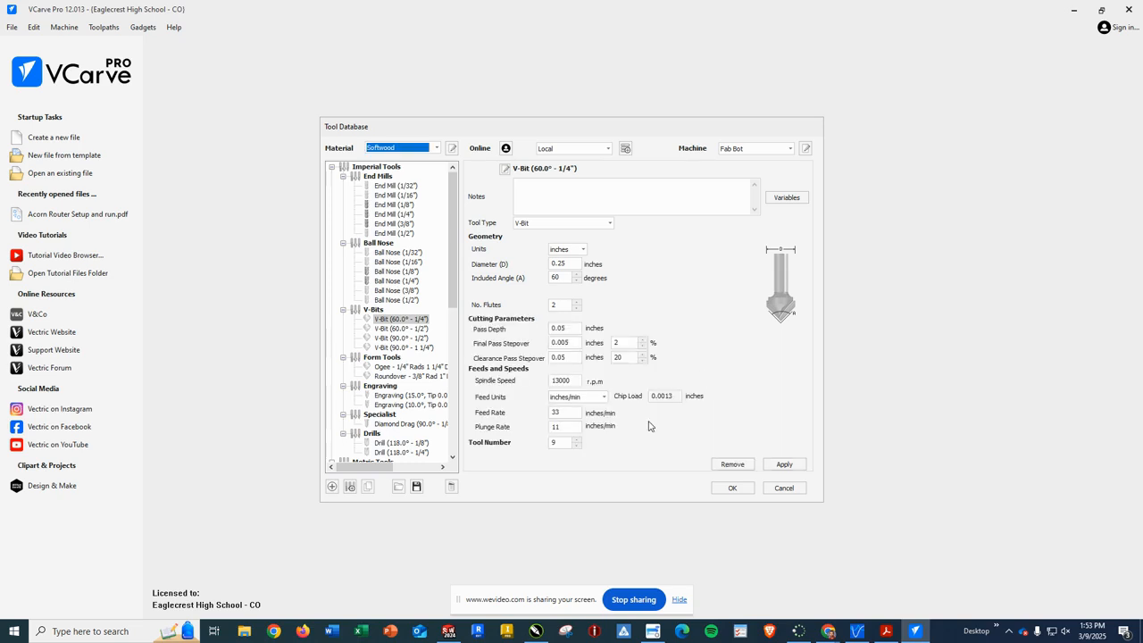
left_click(577, 447)
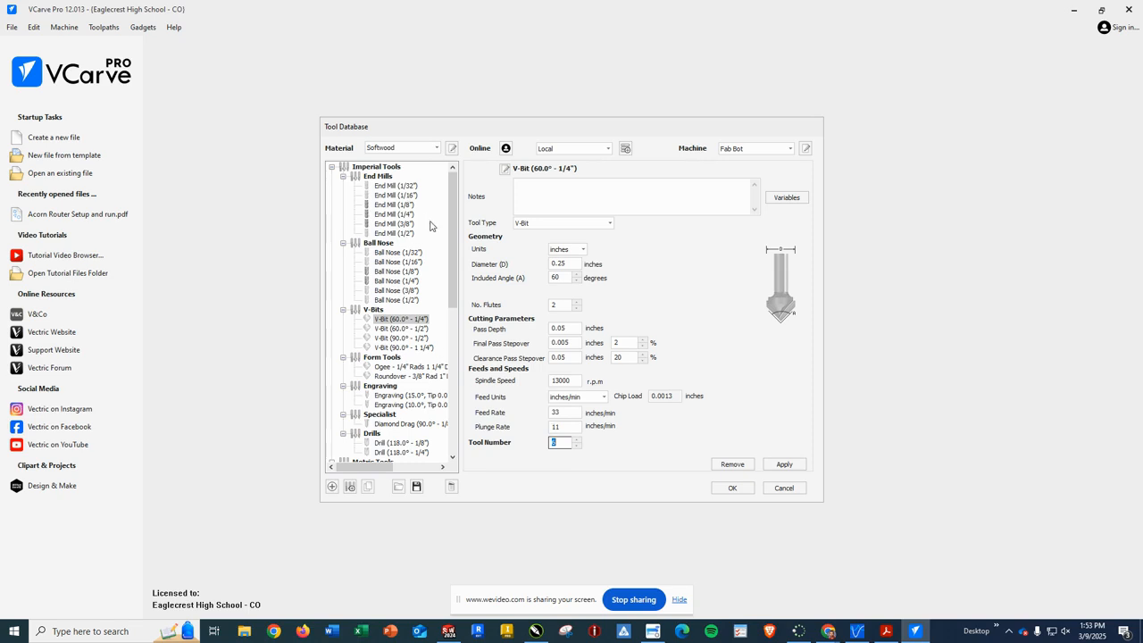
left_click(783, 464)
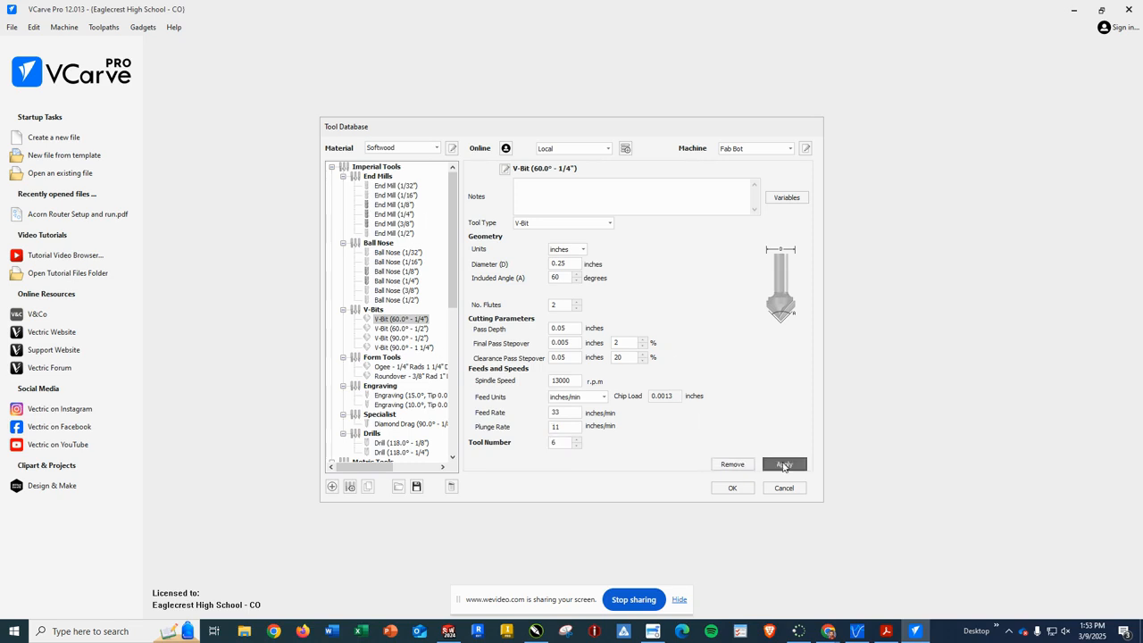
left_click(737, 487)
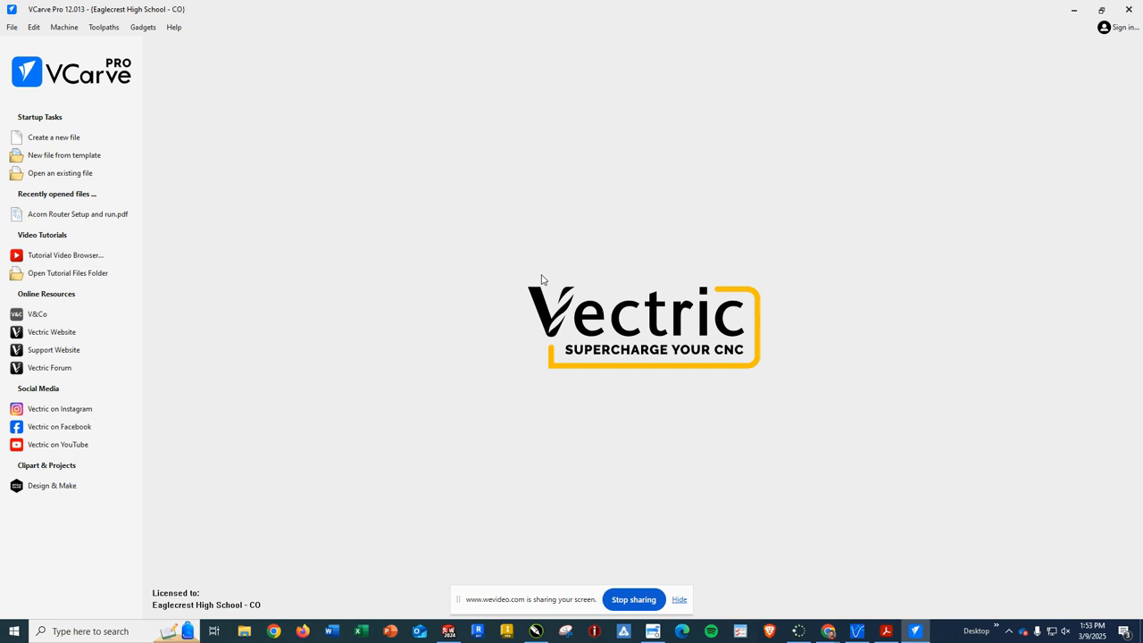
Create a new single-sided job of 11.5 x 11.5 x 0.75 inches with Z zero on the material surface and a centered XY datum.
left_click(52, 137)
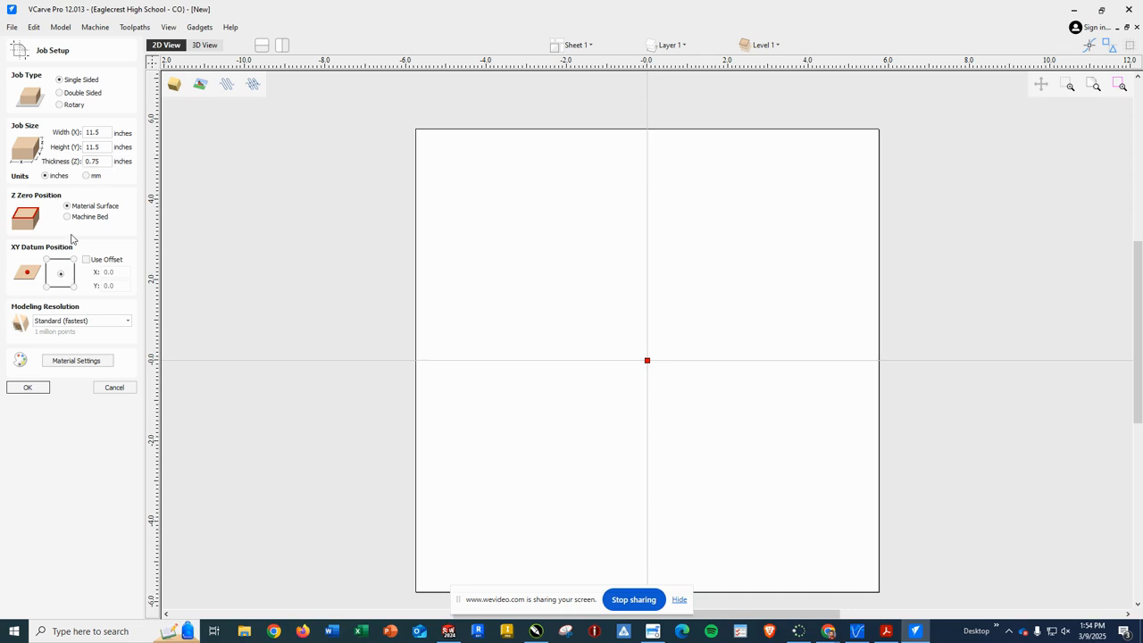
left_click(27, 390)
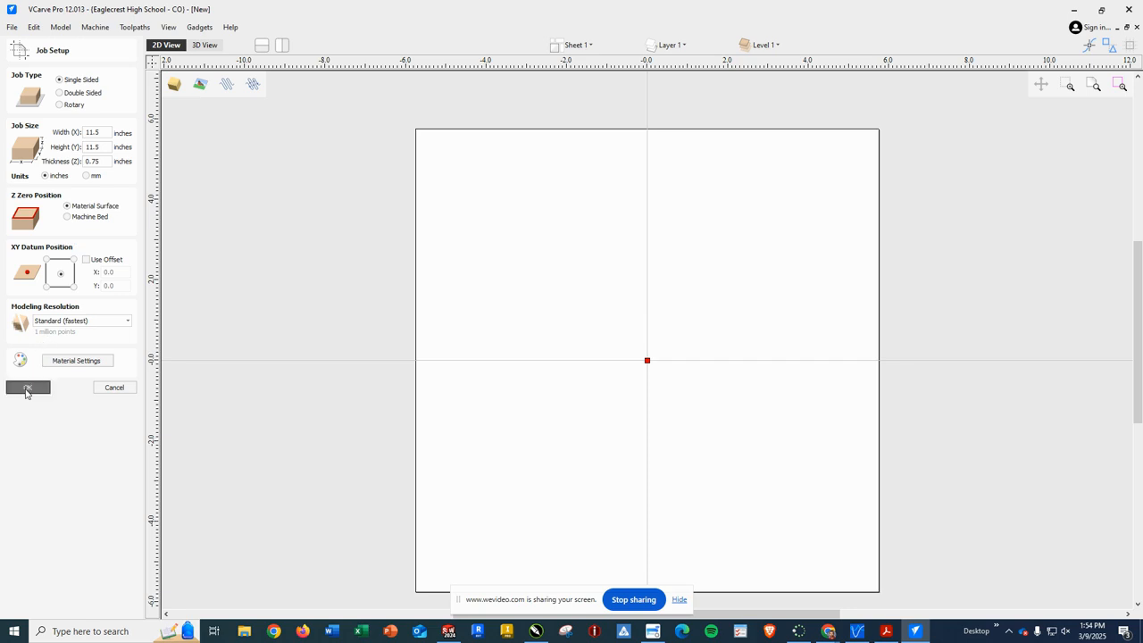